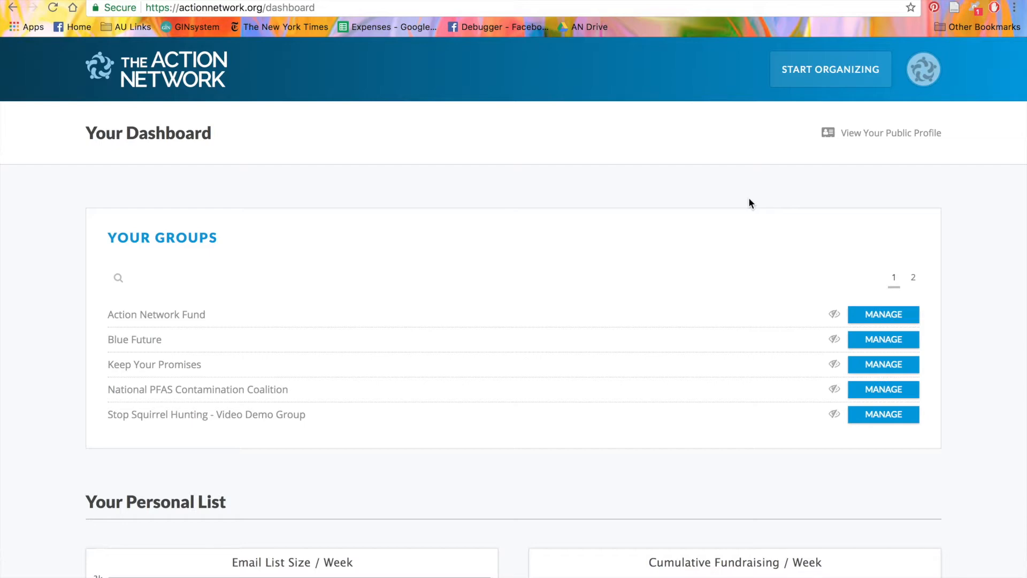
# Step: Start a new email from the START ORGANIZING menu's Emails option
pyautogui.click(820, 85)
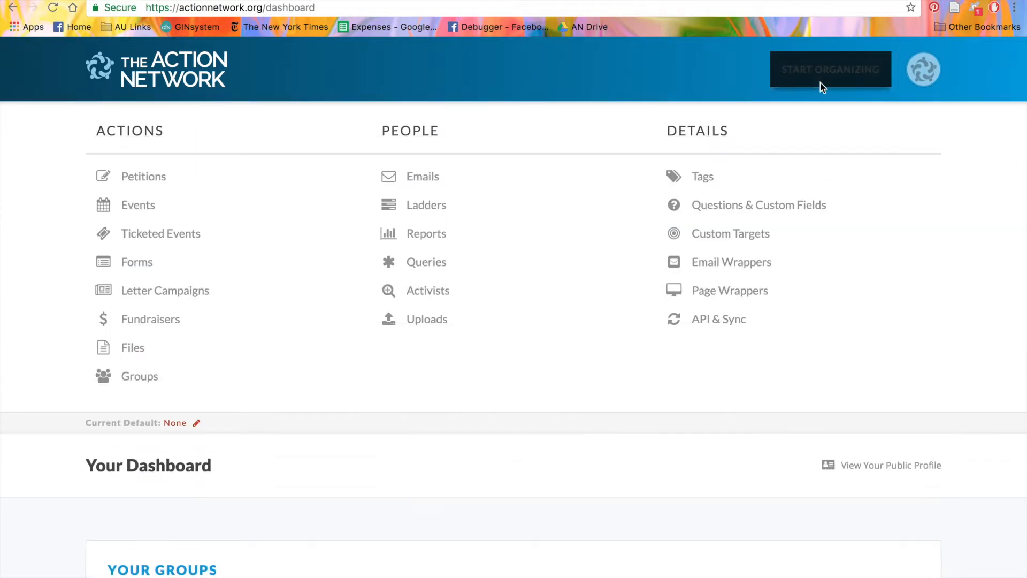
pyautogui.click(425, 178)
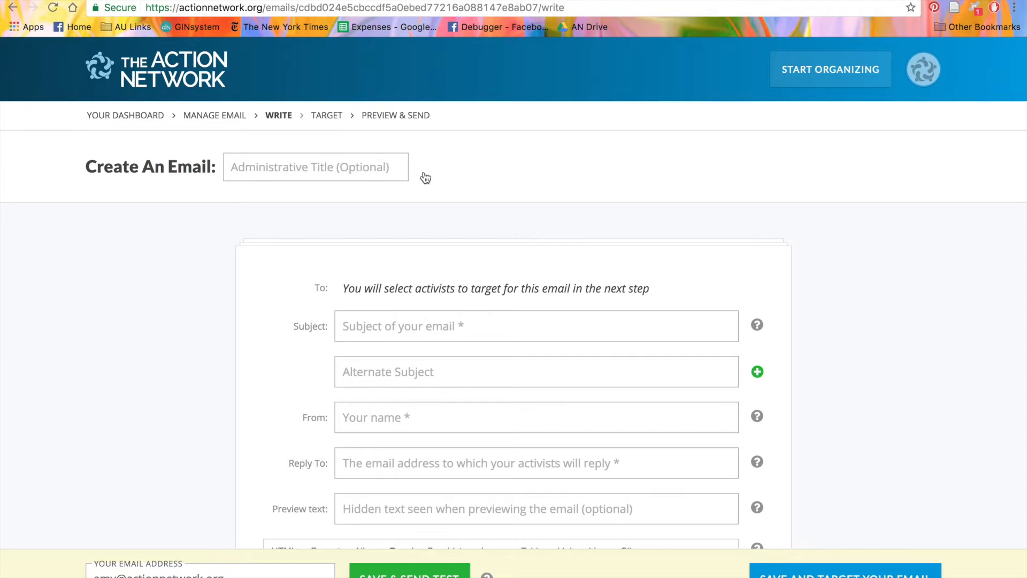
pyautogui.scroll(-1, 425, 178)
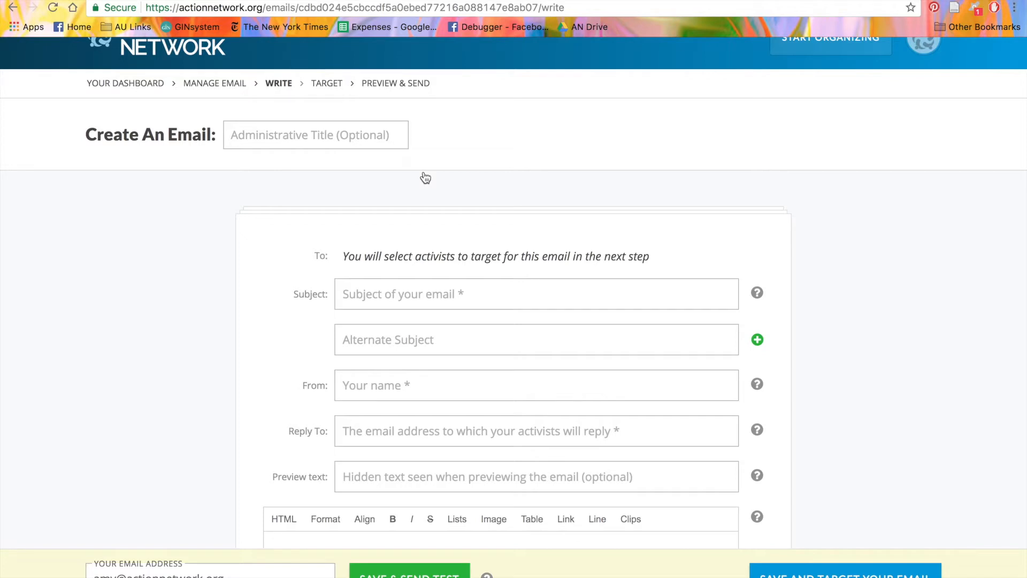
# Step: Enter the subject 'Sign our petition!' and the alternate subject 'Help us get ice cream!'
pyautogui.click(379, 296)
pyautogui.write('Si')
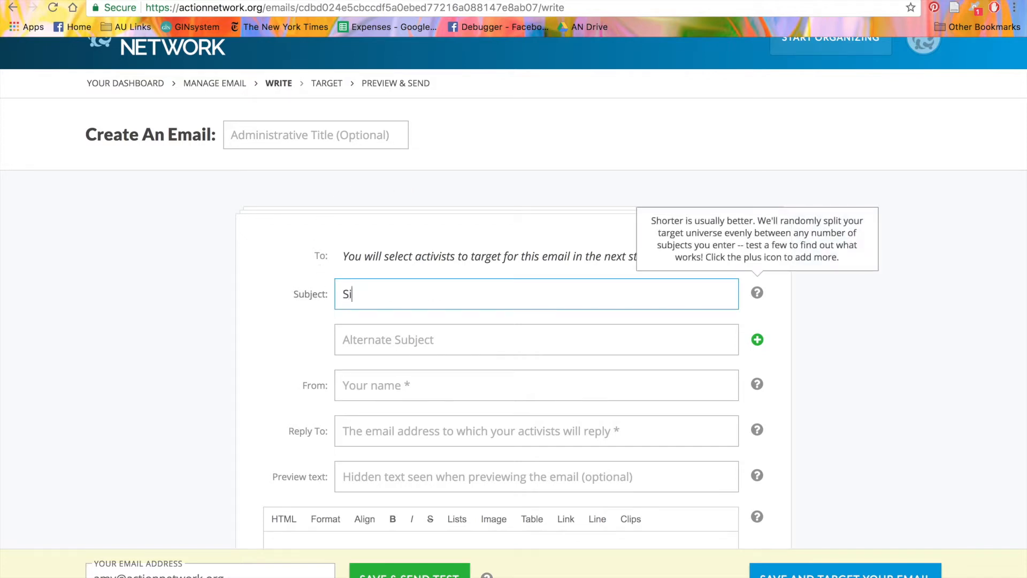
pyautogui.write('gn our petition!')
pyautogui.press('Tab')
pyautogui.write('Help us ')
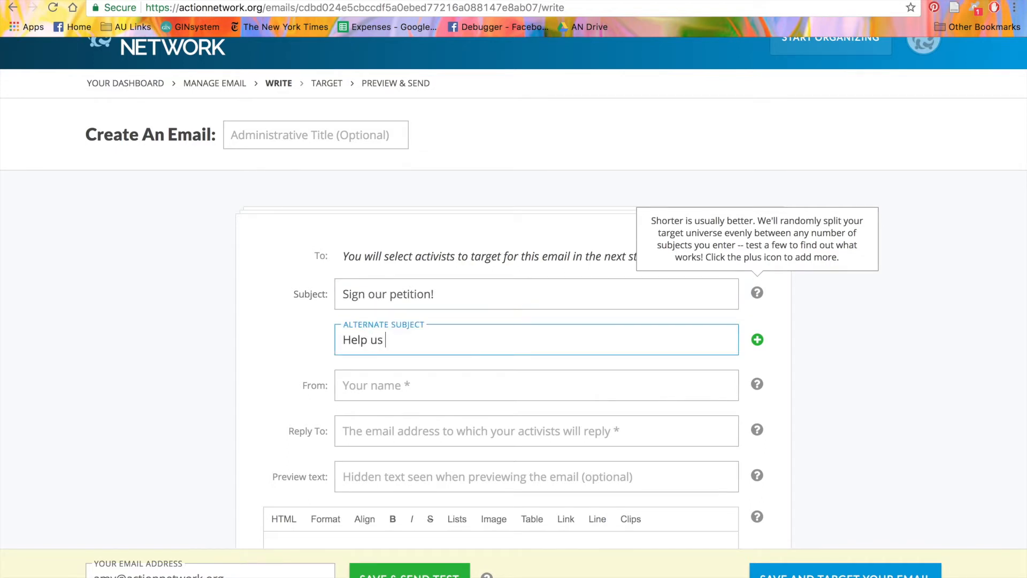
pyautogui.write('get ice cream!')
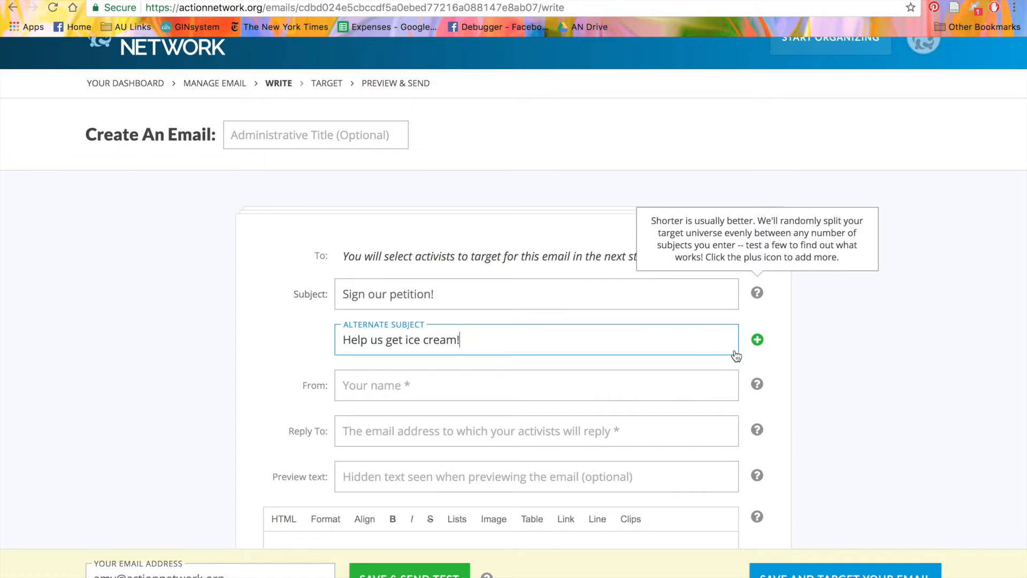
# Step: Add a second alternate subject, 'Help Action Network Staff!'
pyautogui.click(757, 340)
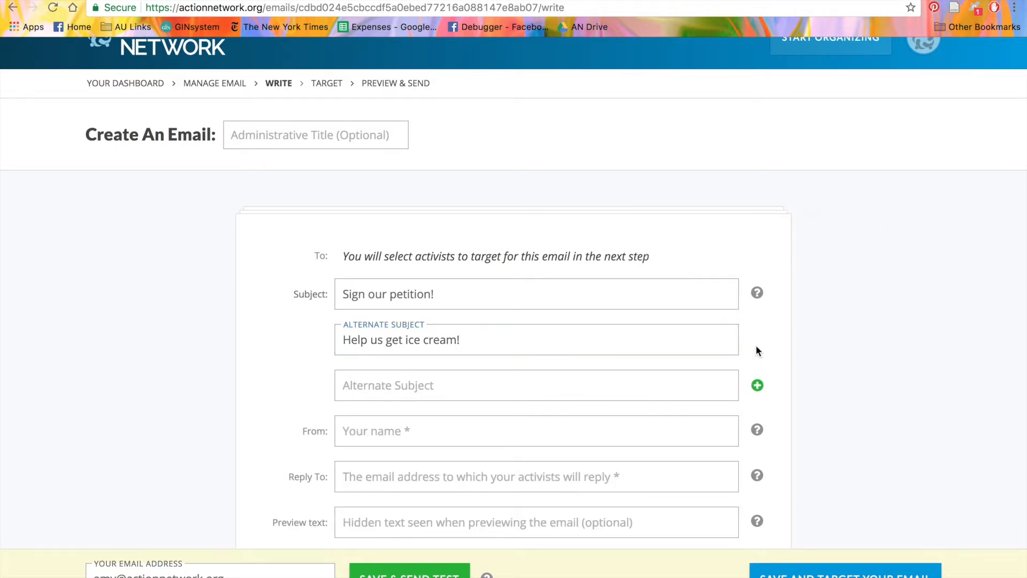
pyautogui.click(656, 393)
pyautogui.write('Help Action Netw')
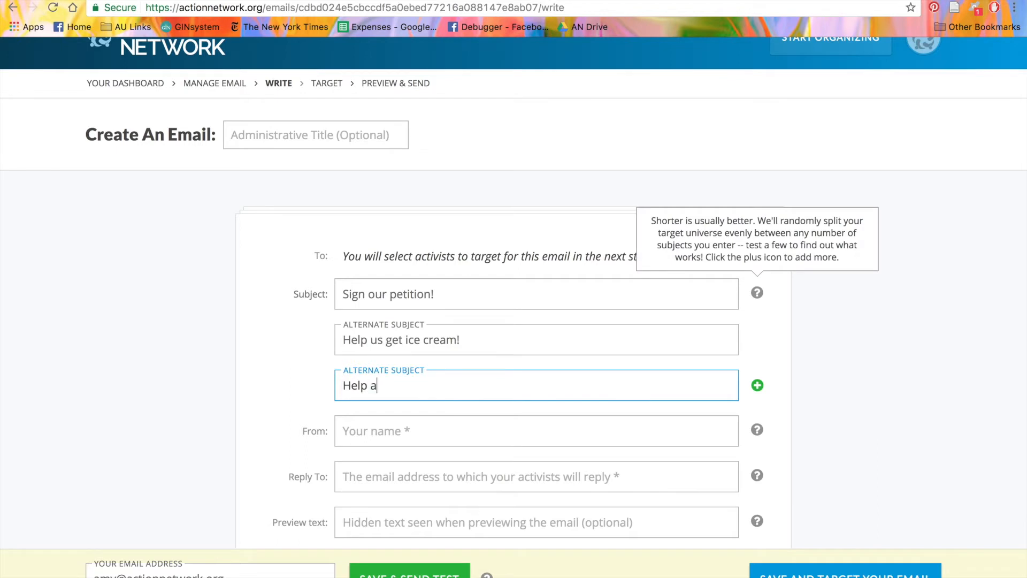
pyautogui.write('ork Staff!')
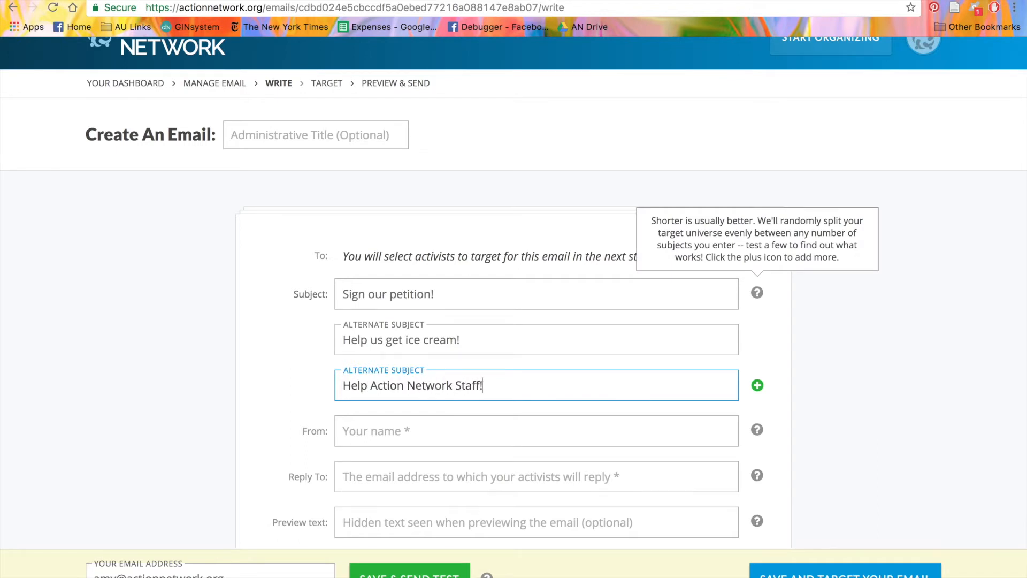
pyautogui.scroll(-2, 575, 392)
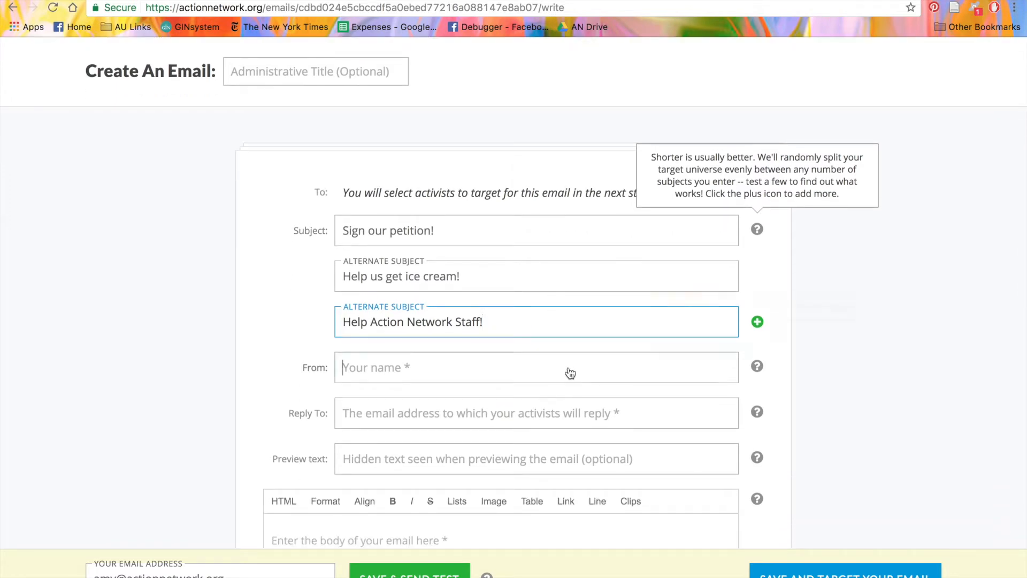
# Step: Set the sender to 'Action Network Alliance for Ice Cream' and enter the organisation's reply-to e-mail address
pyautogui.click(569, 369)
pyautogui.write('Action Network A')
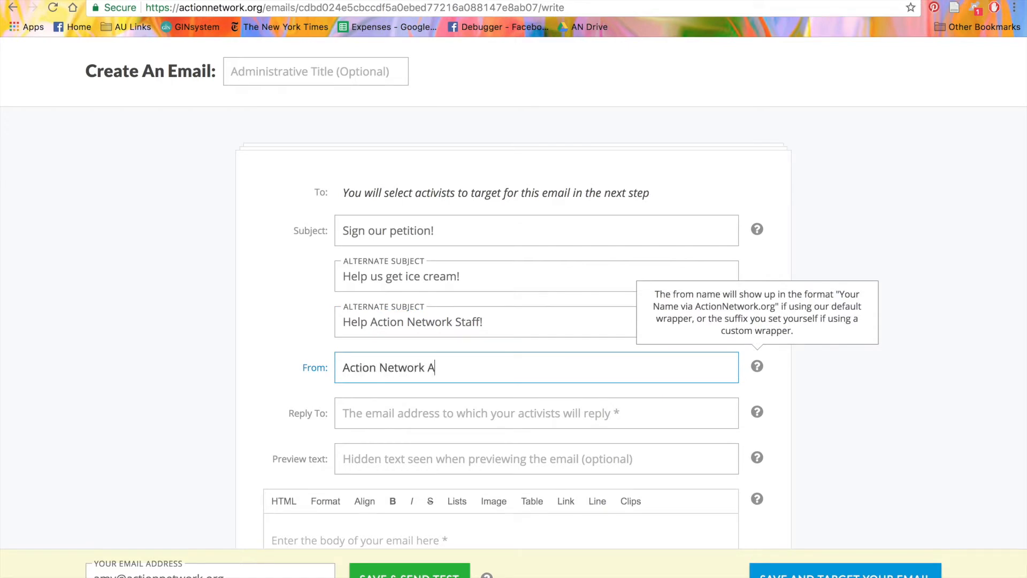
pyautogui.write('lliance for Ice Cream')
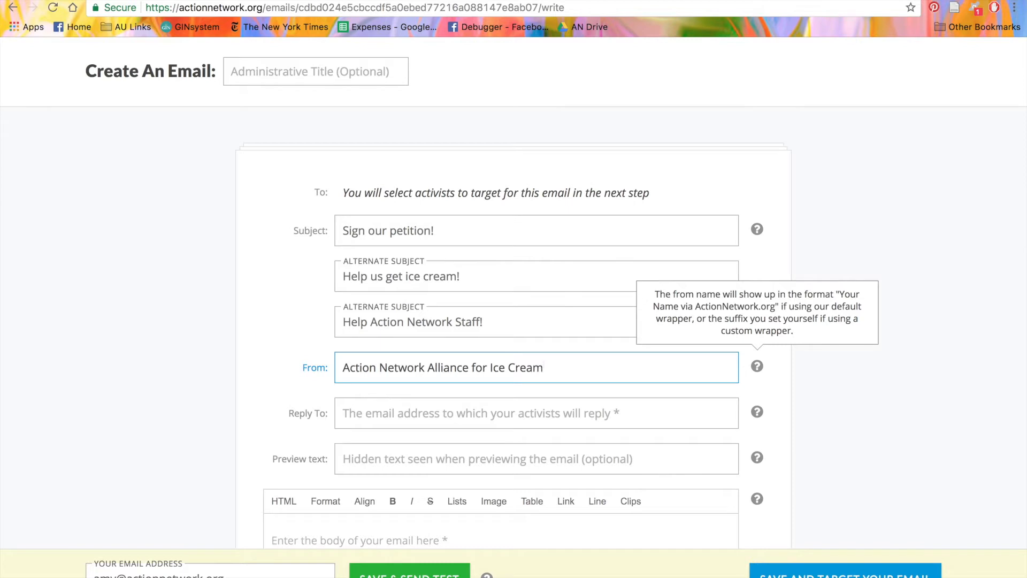
pyautogui.click(532, 418)
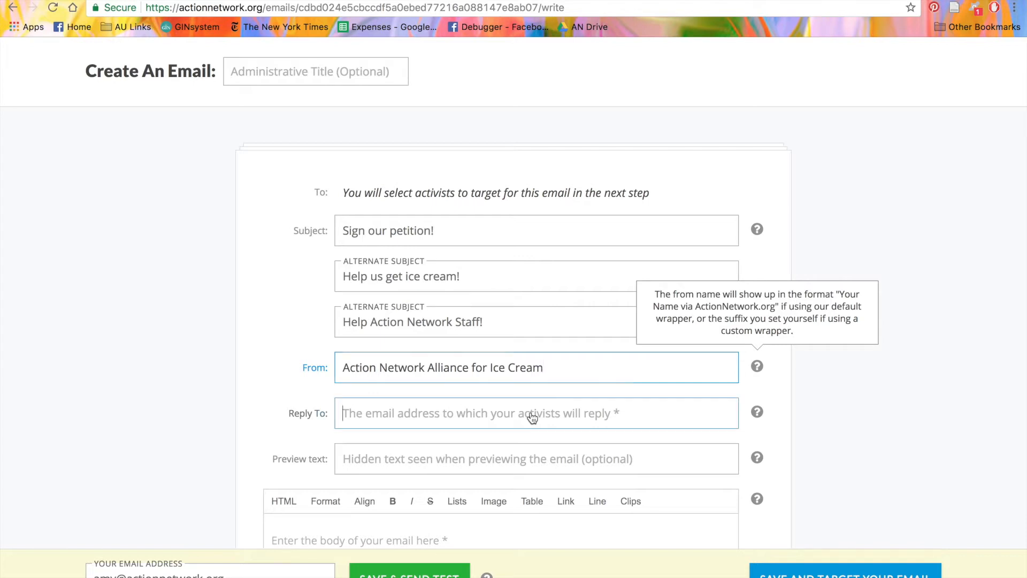
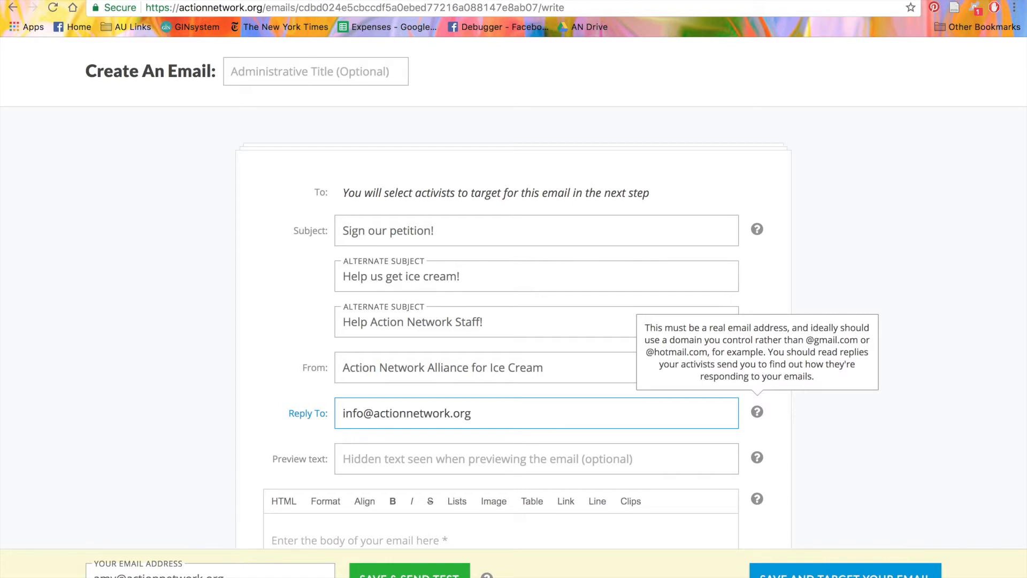
# Step: Try the Format, Align and Lists options in the body editor, then insert a horizontal line
pyautogui.scroll(-3, 294, 327)
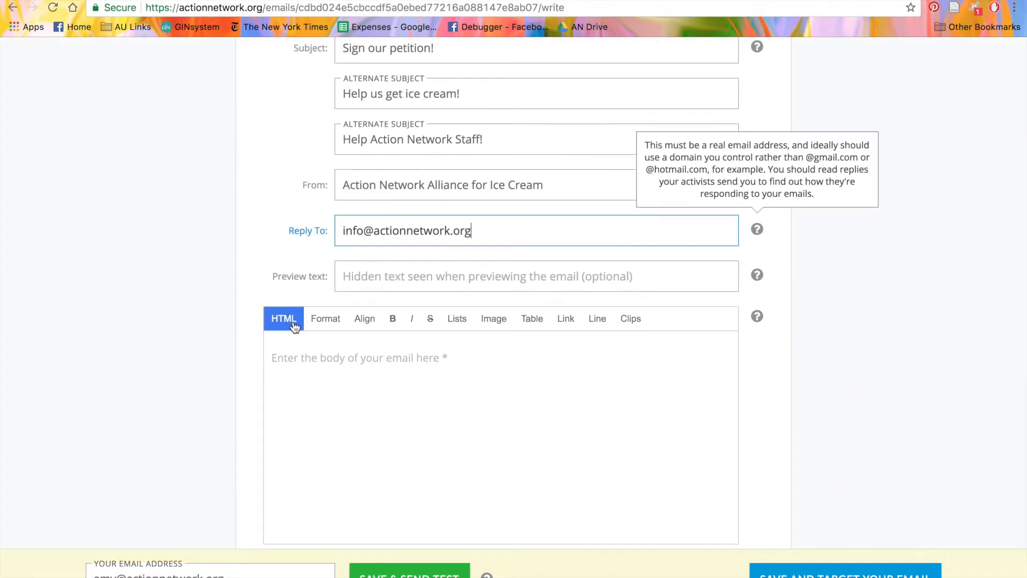
pyautogui.click(319, 324)
pyautogui.click(320, 325)
pyautogui.click(360, 326)
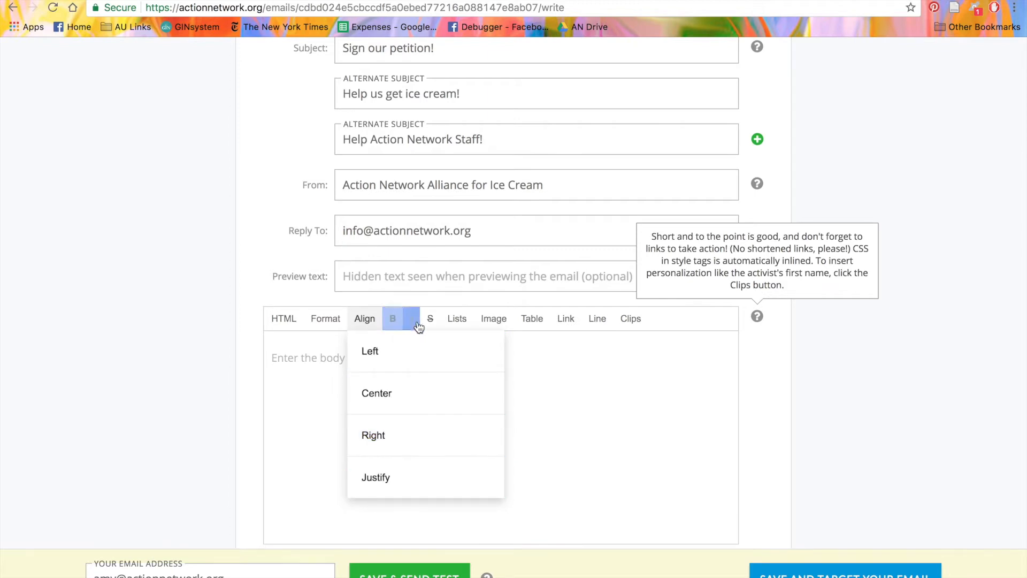
pyautogui.click(463, 319)
pyautogui.click(463, 319)
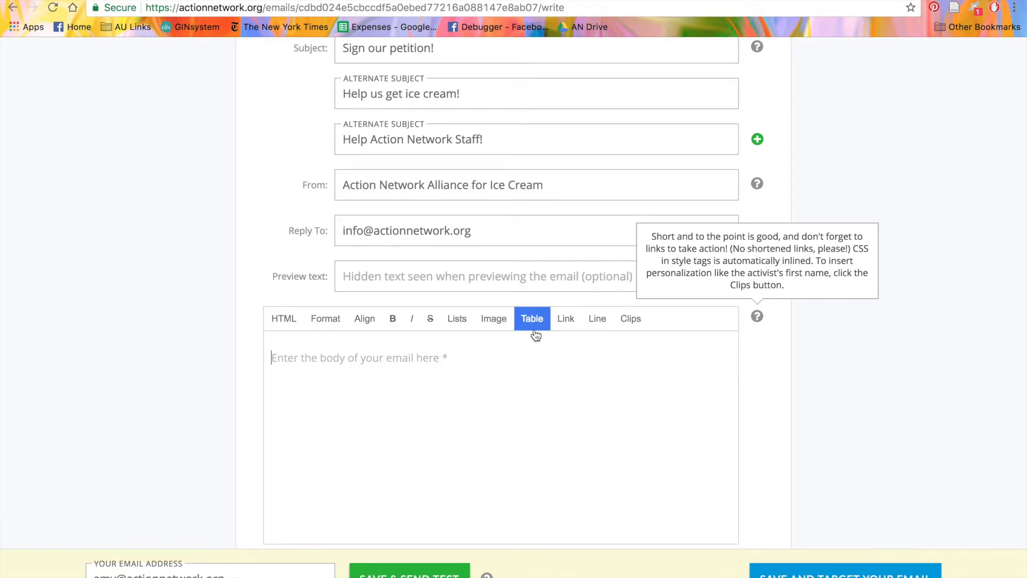
pyautogui.click(592, 322)
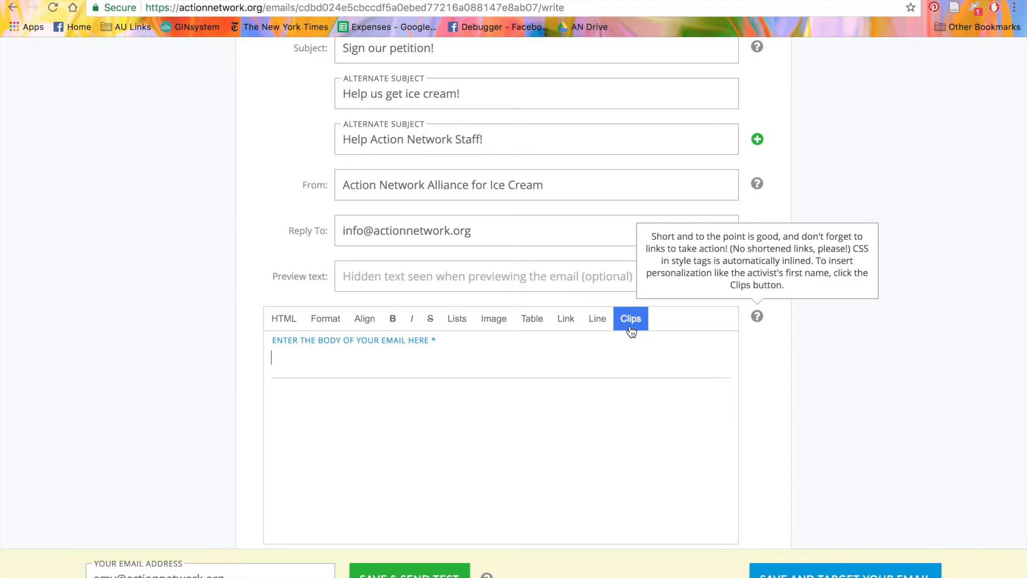
# Step: Type 'Hi', insert the First Name variable and replace its default 'Friend' with 'there'
pyautogui.write('Hi')
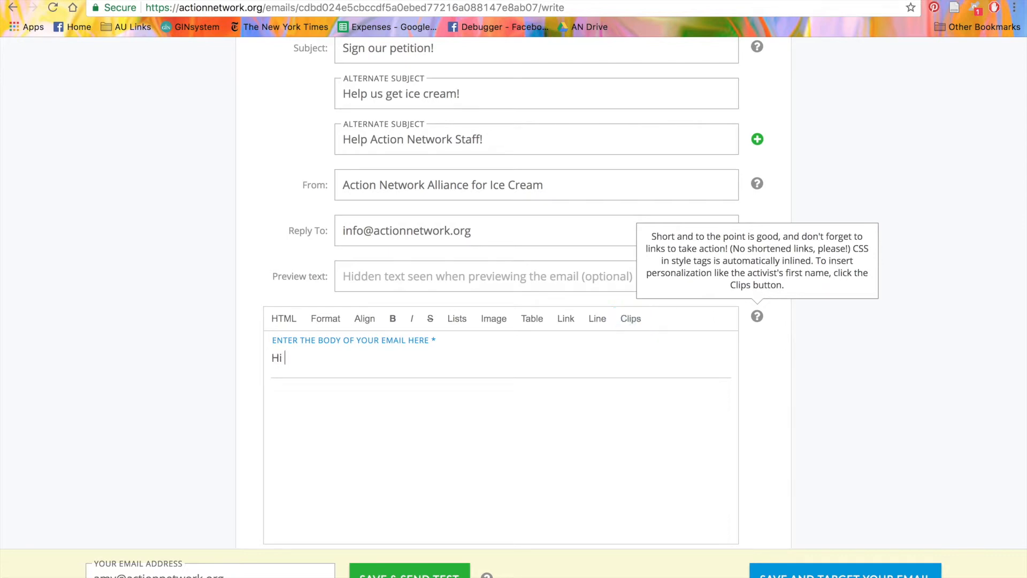
pyautogui.click(636, 329)
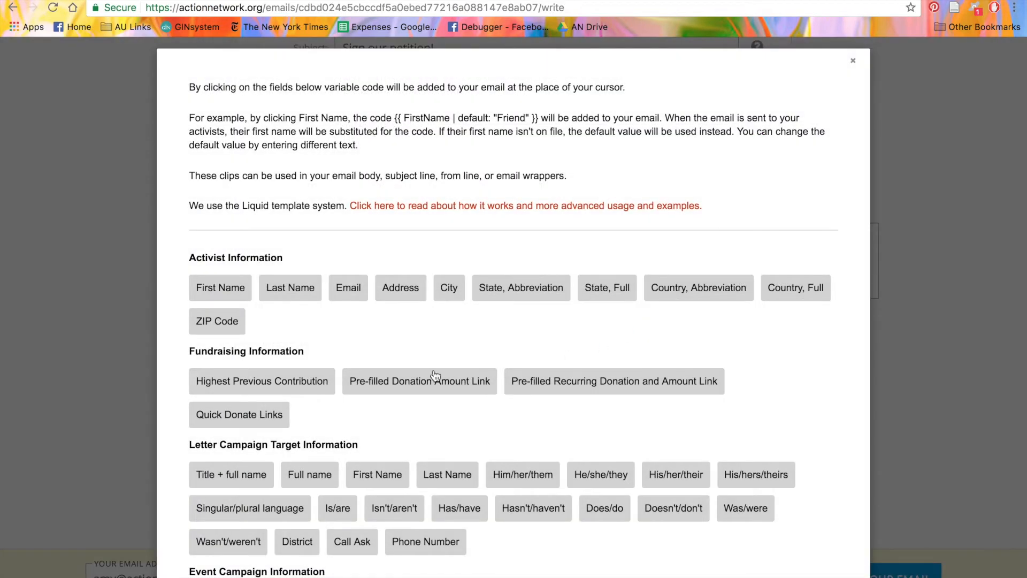
pyautogui.click(221, 294)
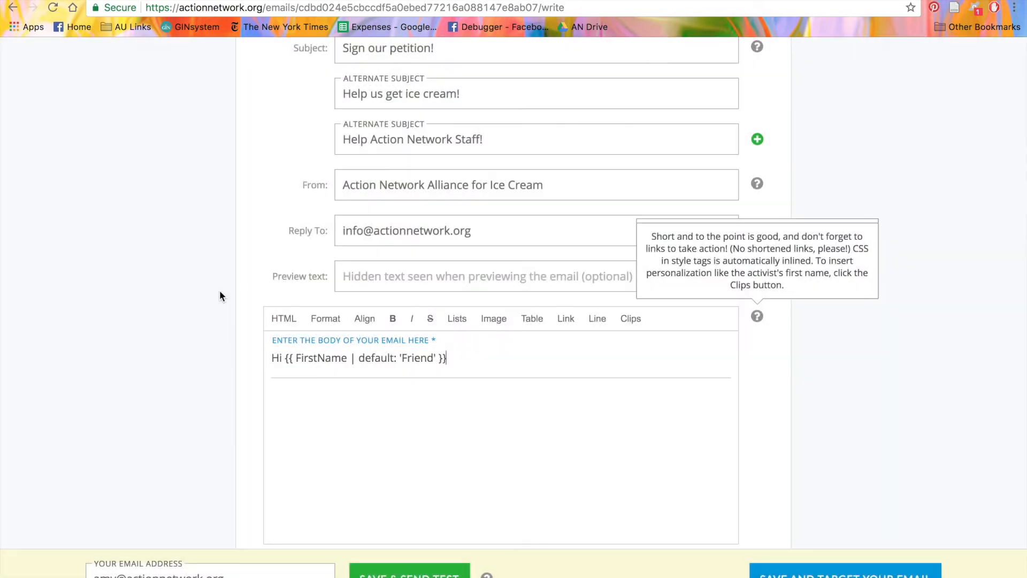
pyautogui.doubleClick(429, 360)
pyautogui.write('there')
pyautogui.click(629, 320)
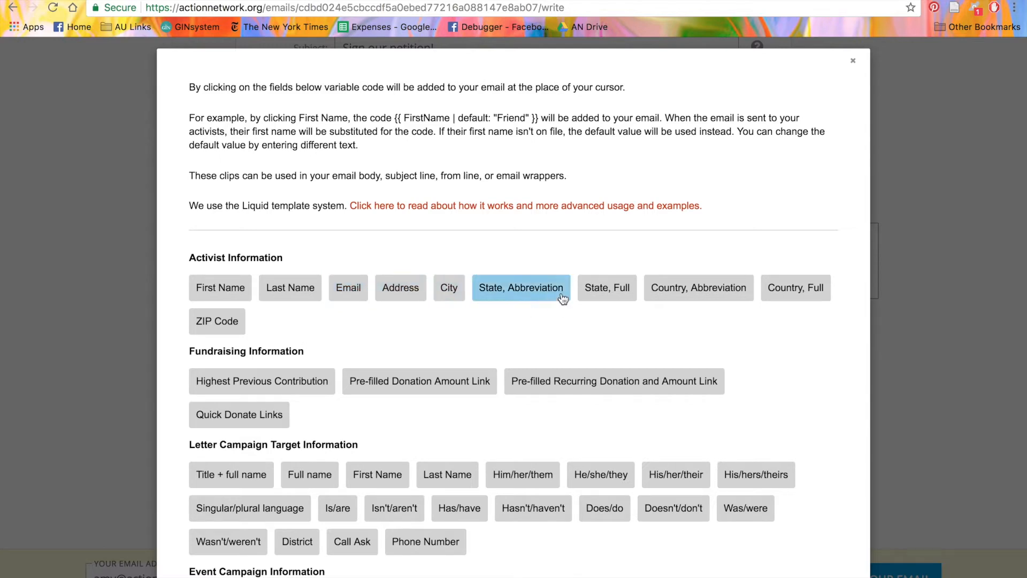
# Step: Scroll through the personalization clips and pick the Nearest Event City variable
pyautogui.scroll(-1, 810, 253)
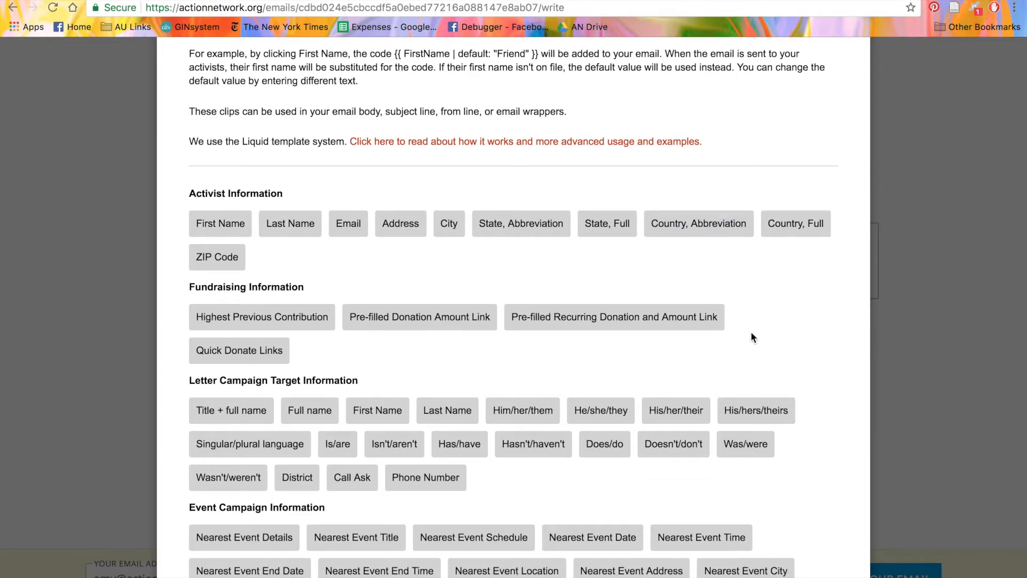
pyautogui.scroll(-2, 750, 332)
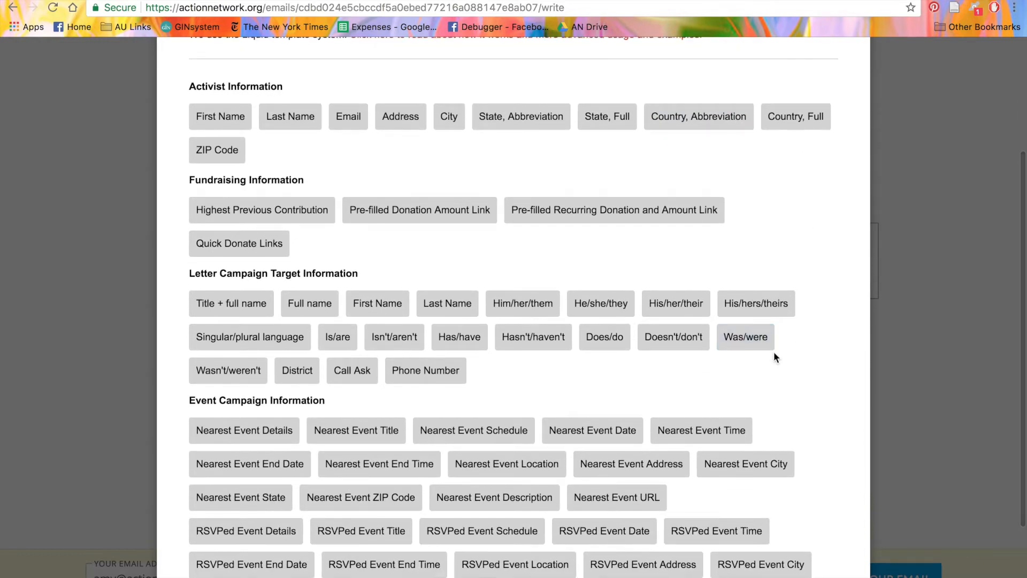
pyautogui.scroll(-2, 774, 357)
pyautogui.click(774, 350)
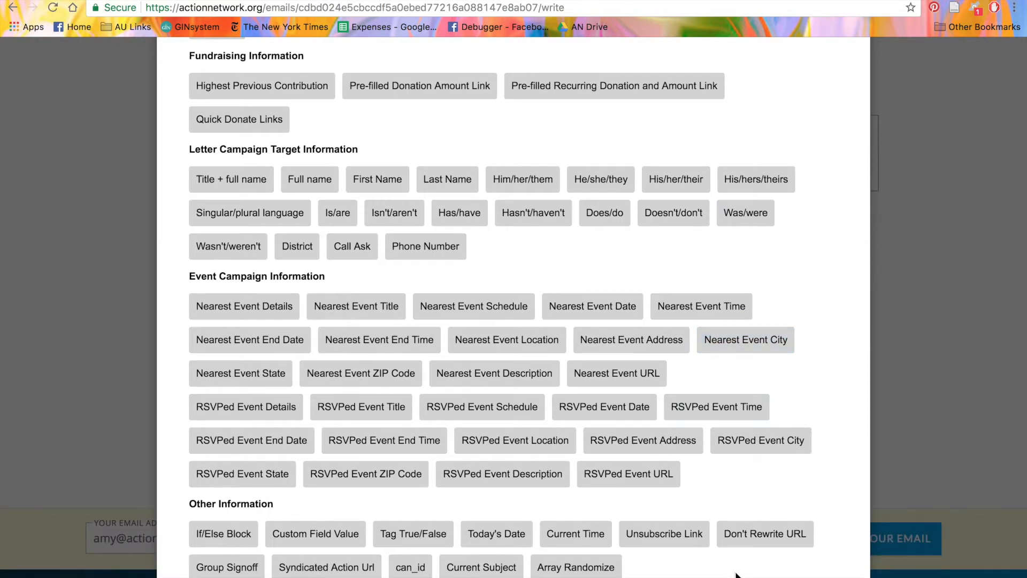
pyautogui.scroll(5, 736, 575)
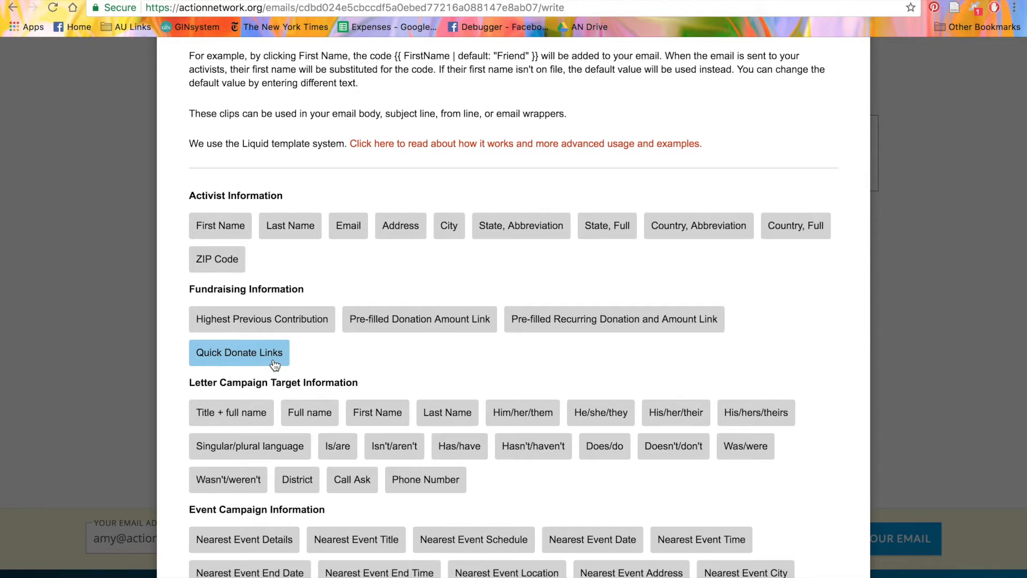
# Step: Pick the He/she/they pronoun clip, browse the rest, then save and continue to targeting
pyautogui.scroll(-2, 275, 366)
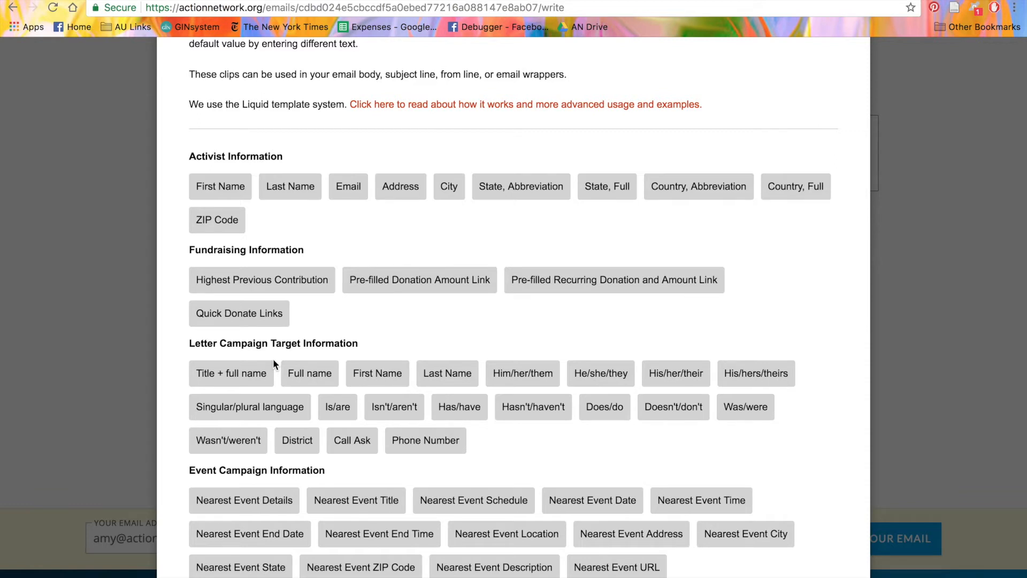
pyautogui.click(622, 377)
pyautogui.scroll(-4, 598, 428)
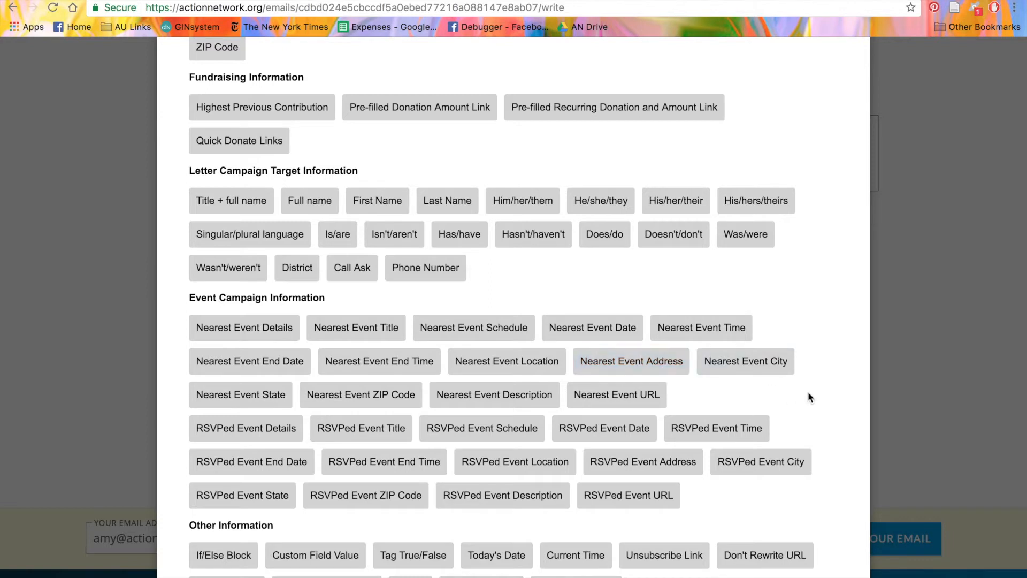
pyautogui.scroll(-1, 808, 395)
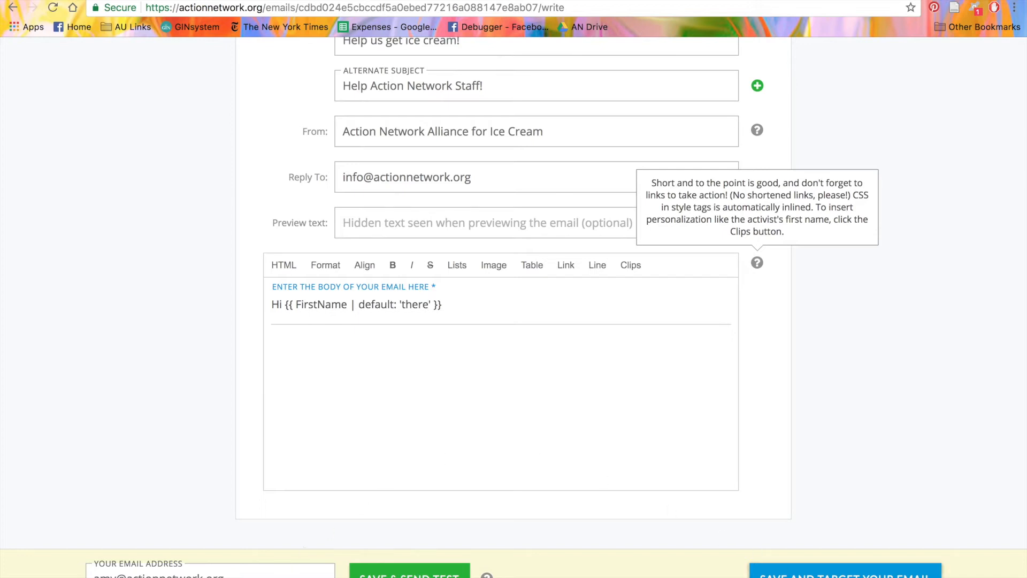
pyautogui.click(846, 570)
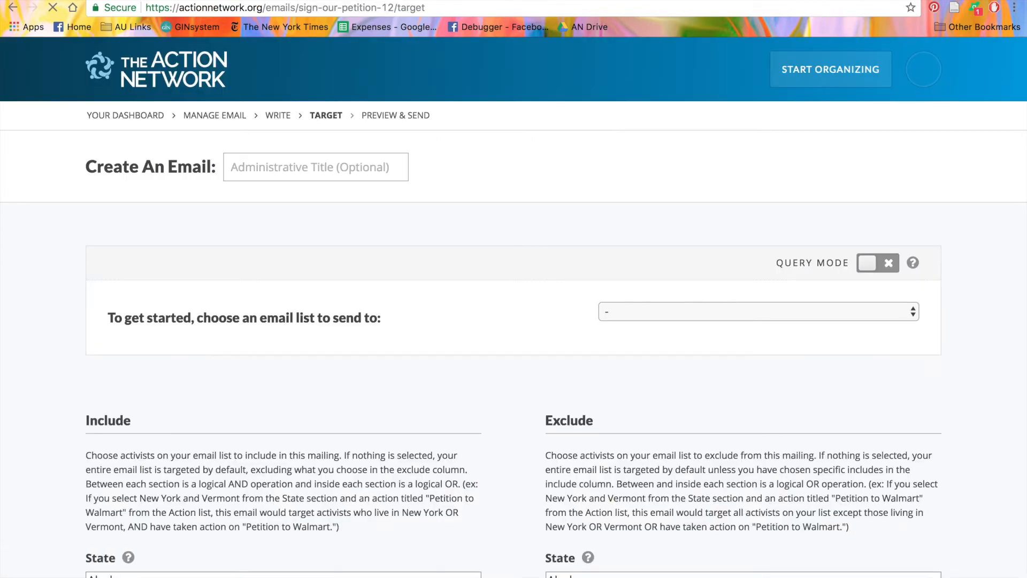
# Step: Choose the 'Video Tutorial - Alliance for Ice Cream' email list as the recipients
pyautogui.click(862, 325)
pyautogui.scroll(-10, 817, 459)
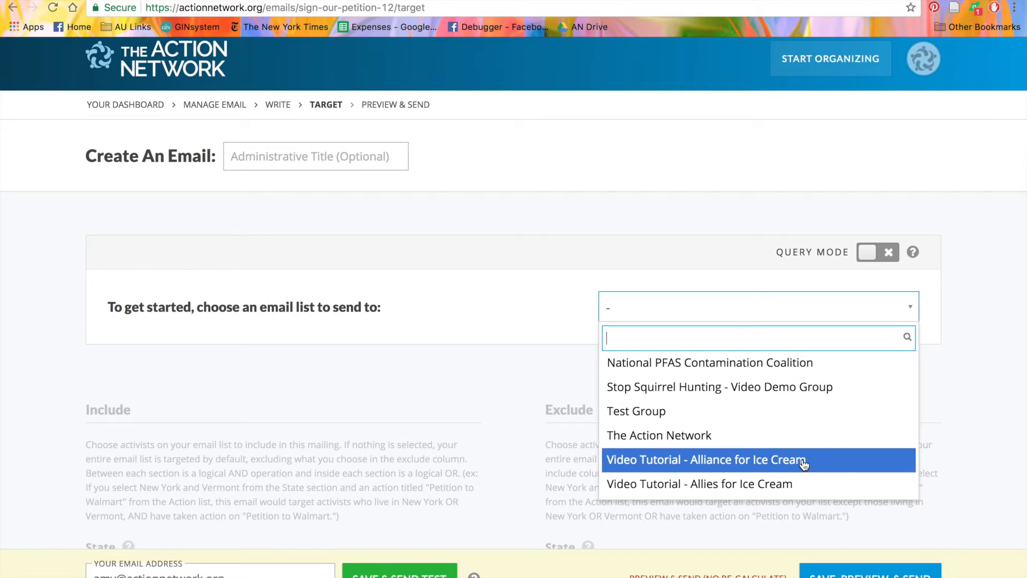
pyautogui.click(808, 462)
pyautogui.scroll(-8, 802, 459)
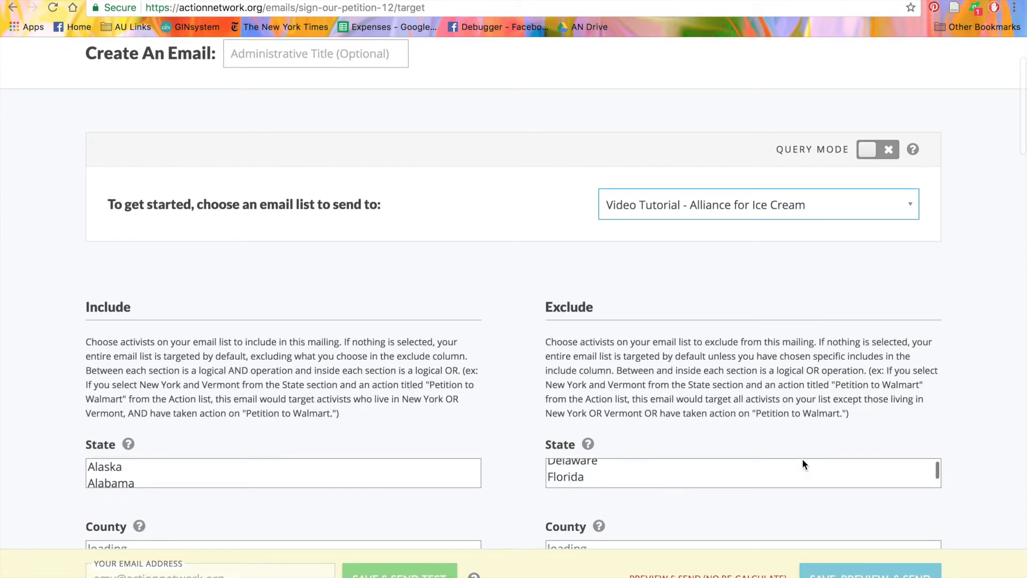
pyautogui.scroll(-6, 803, 460)
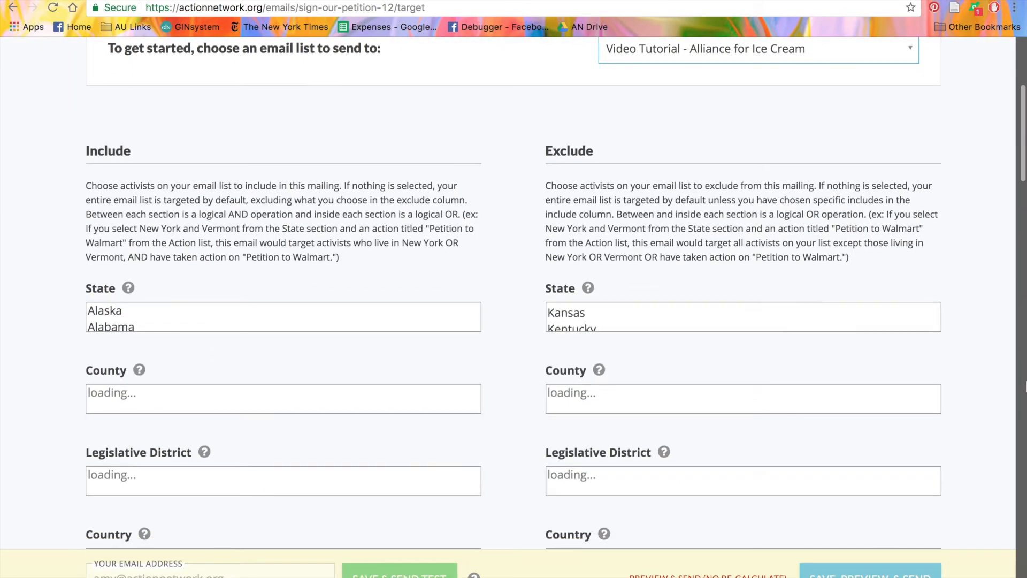
pyautogui.scroll(-1, 535, 294)
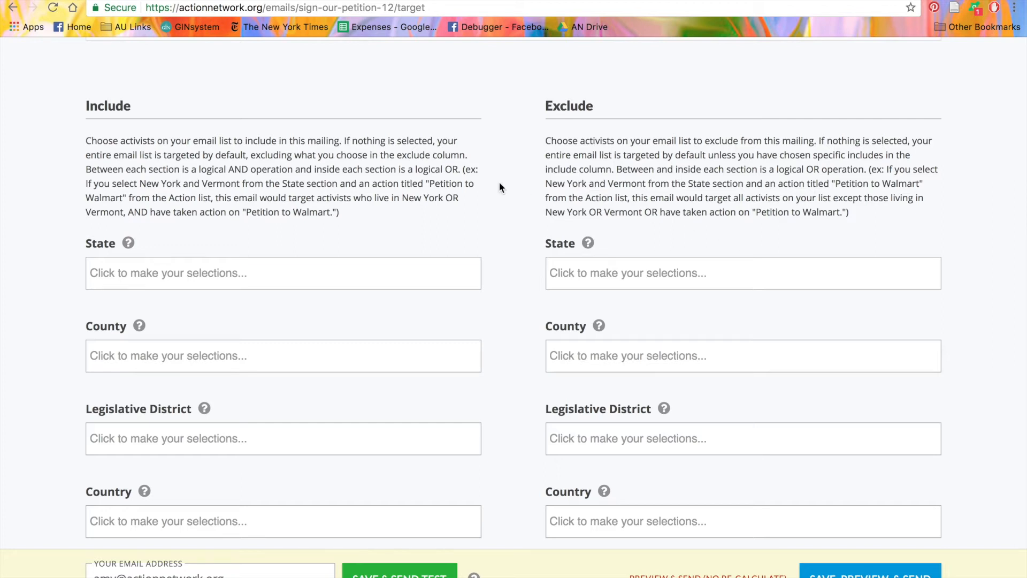
# Step: Add Alaska and Alabama to the Include State filter
pyautogui.click(126, 284)
pyautogui.click(135, 298)
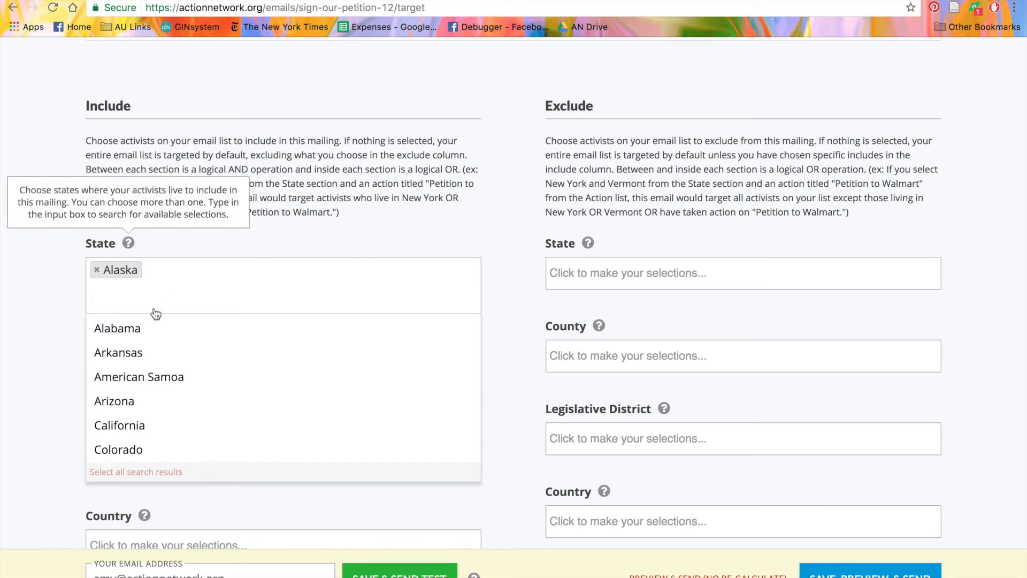
pyautogui.click(134, 332)
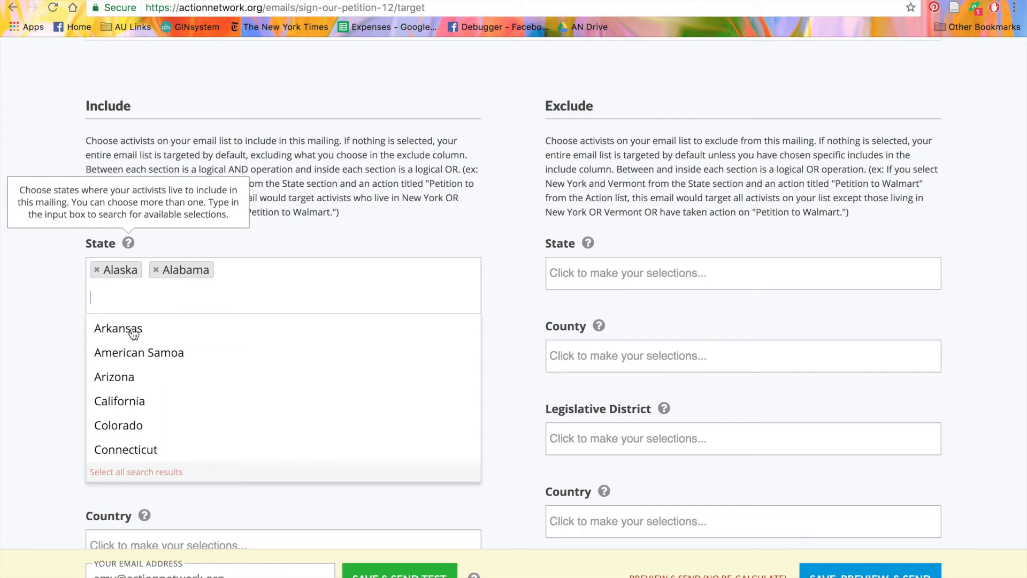
pyautogui.click(16, 348)
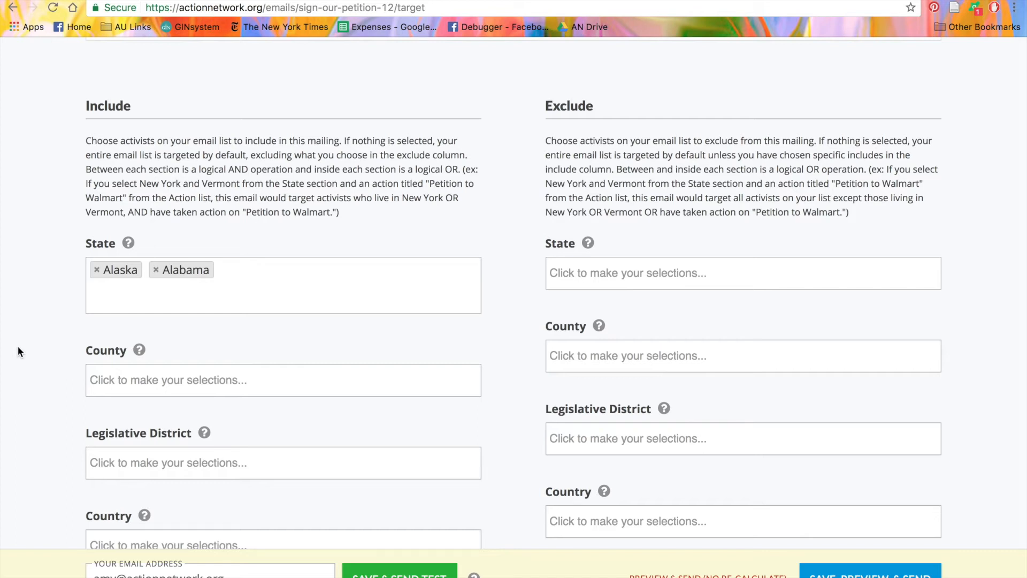
# Step: Add United States to the Include Country filter
pyautogui.scroll(-3, 18, 346)
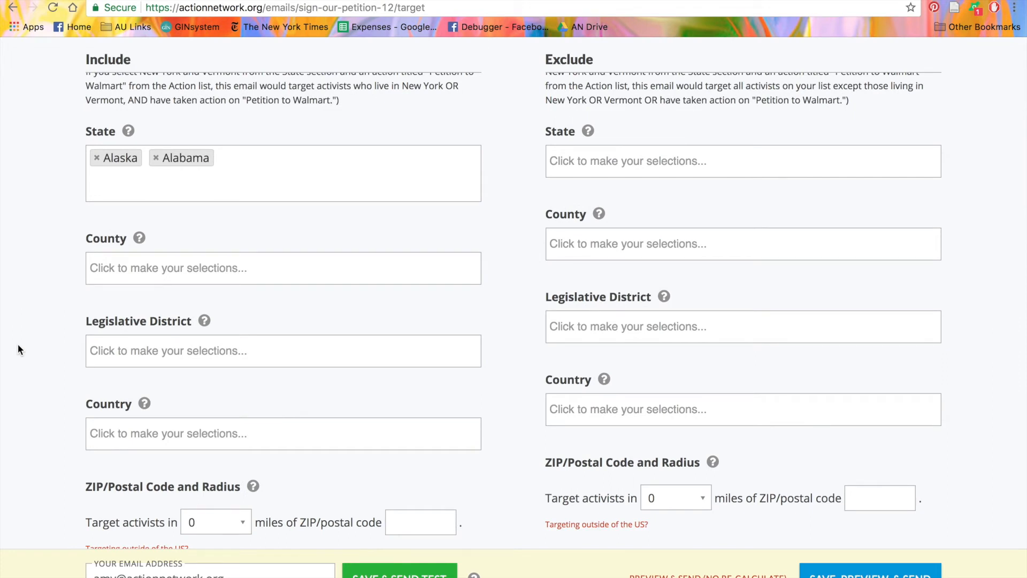
pyautogui.scroll(-1, 18, 345)
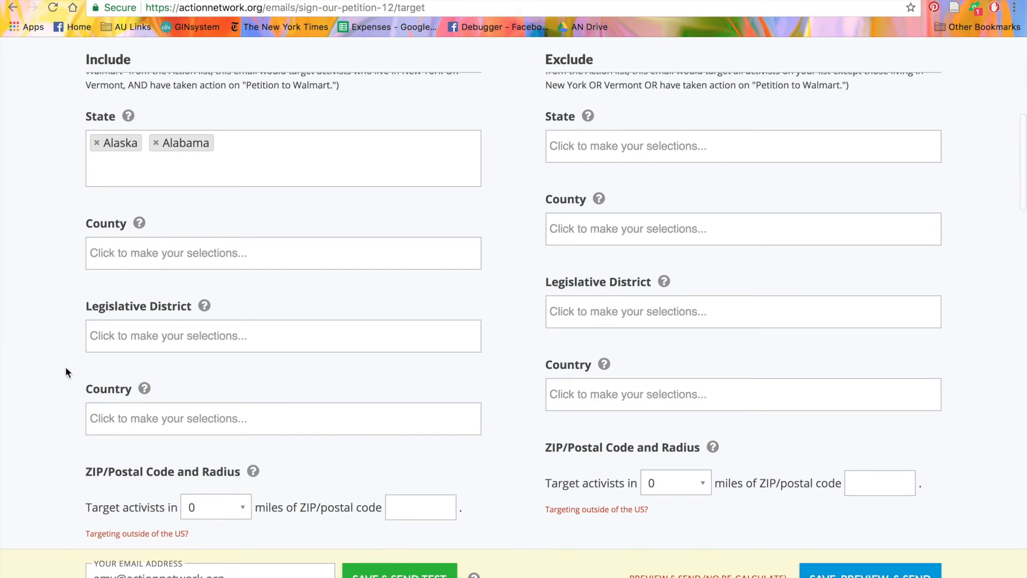
pyautogui.click(160, 418)
pyautogui.write('United S')
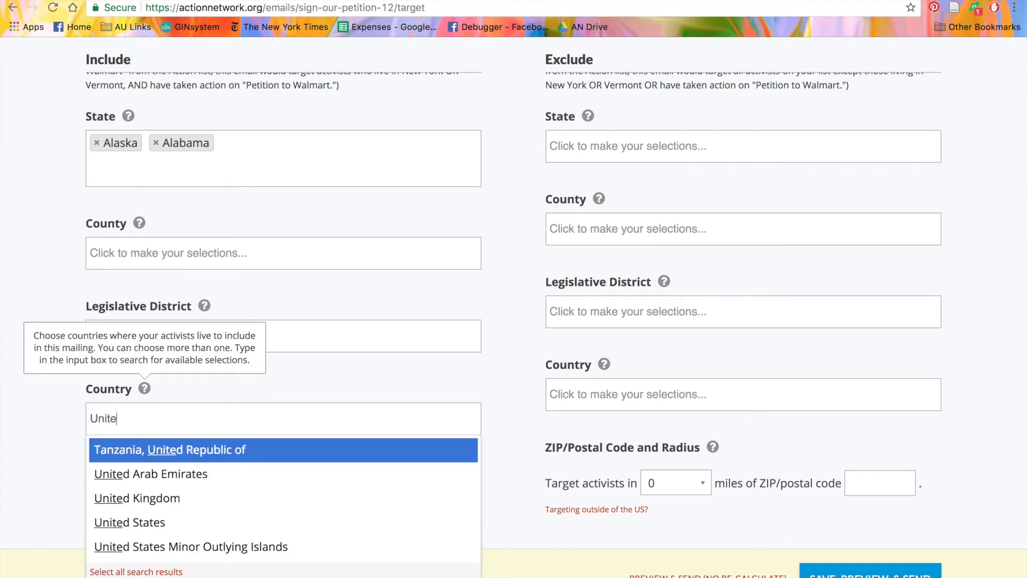
pyautogui.press('Down')
pyautogui.press('Return')
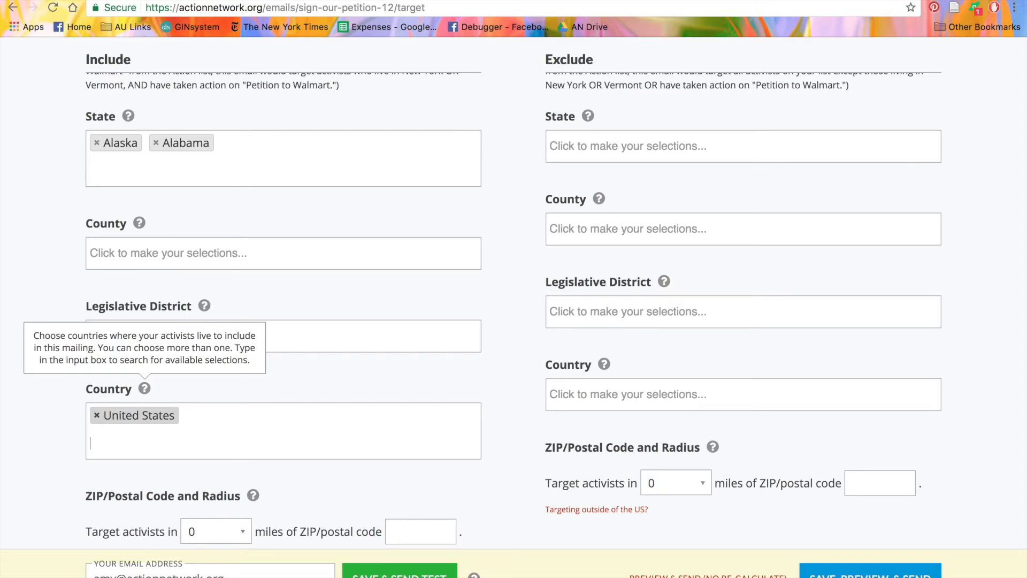
pyautogui.scroll(8, 525, 422)
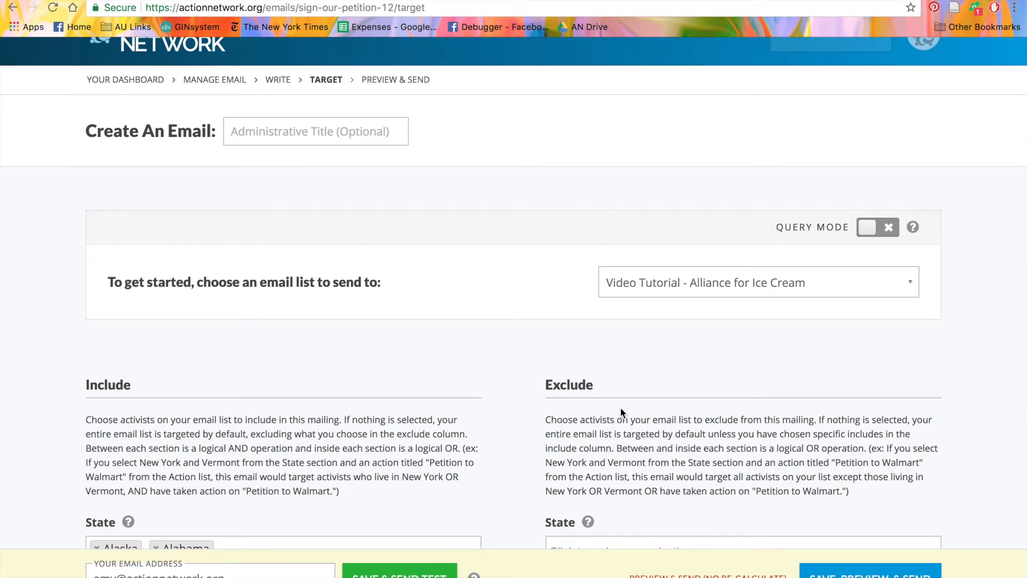
pyautogui.scroll(1, 1001, 306)
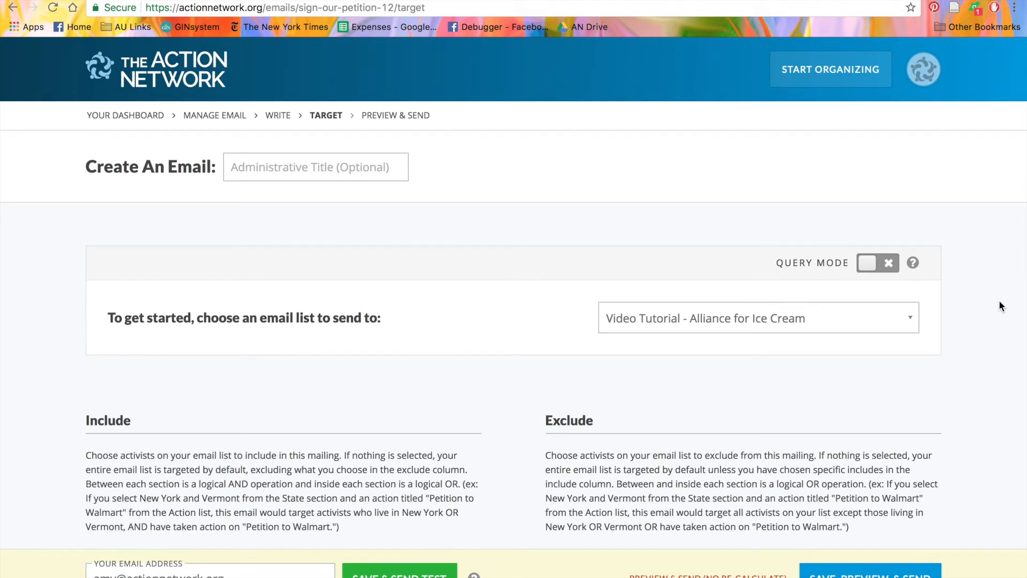
pyautogui.scroll(-6, 999, 302)
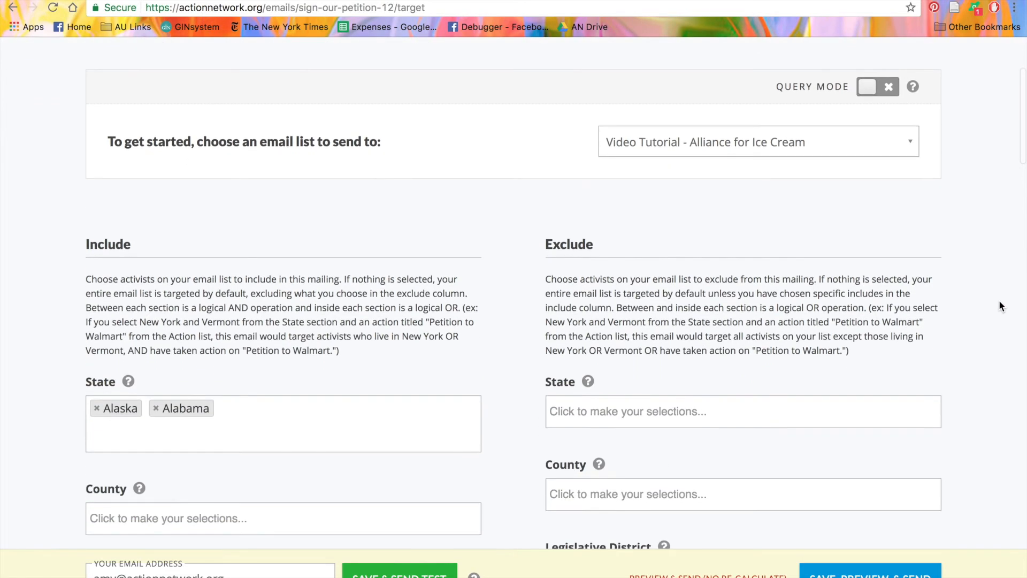
pyautogui.scroll(-1, 1000, 305)
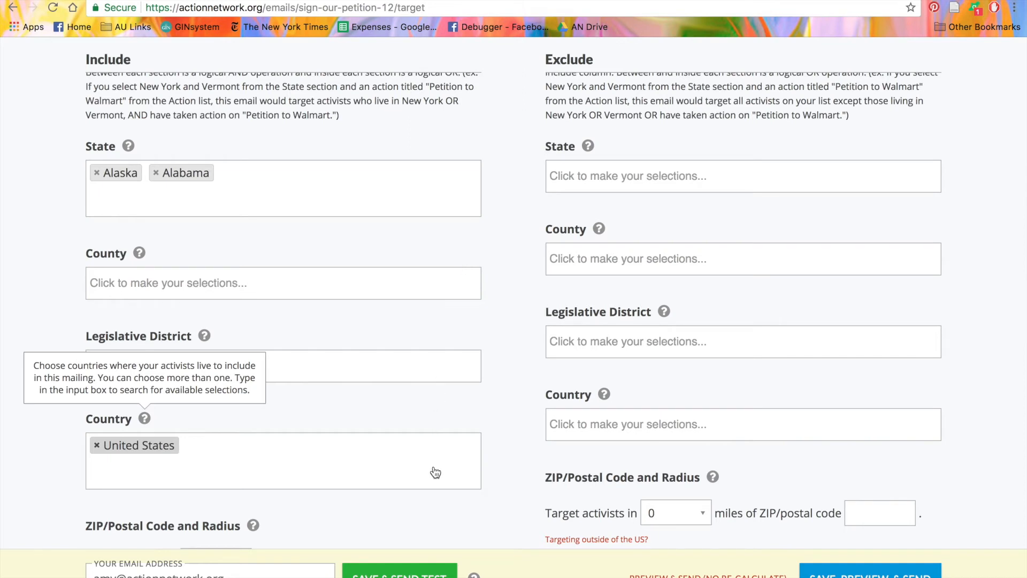
pyautogui.scroll(-4, 435, 472)
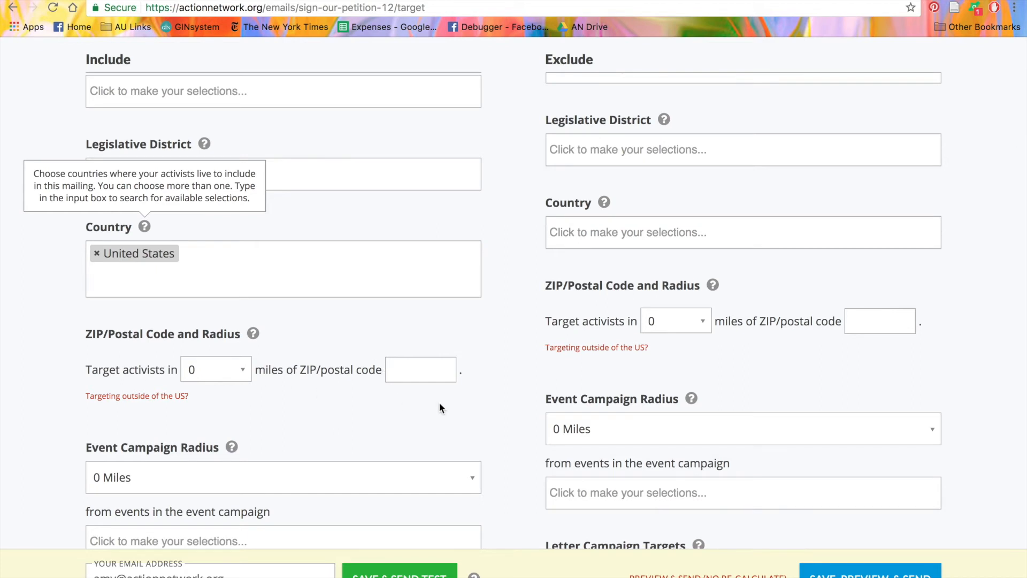
pyautogui.scroll(-5, 439, 404)
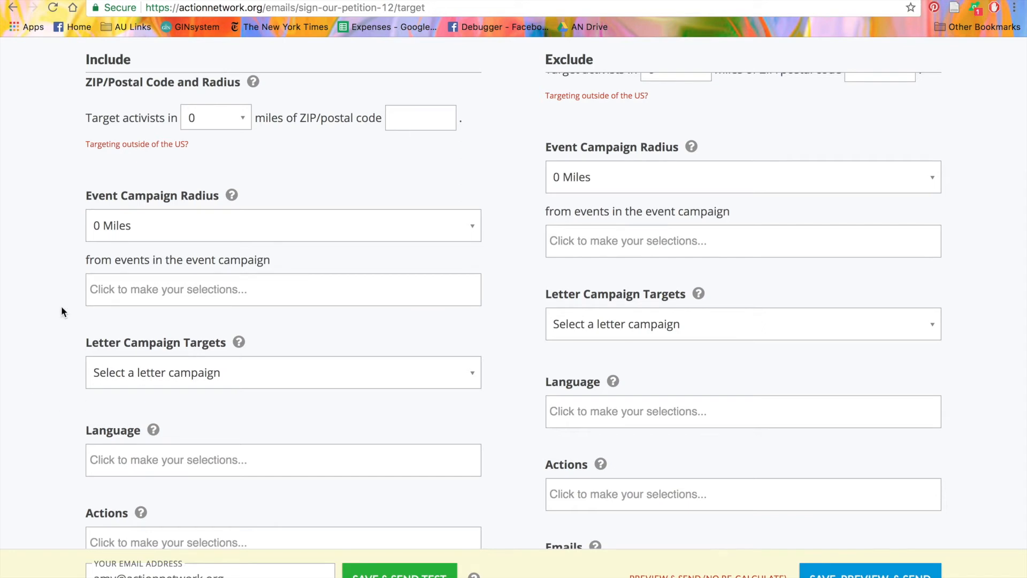
pyautogui.scroll(-3, 61, 305)
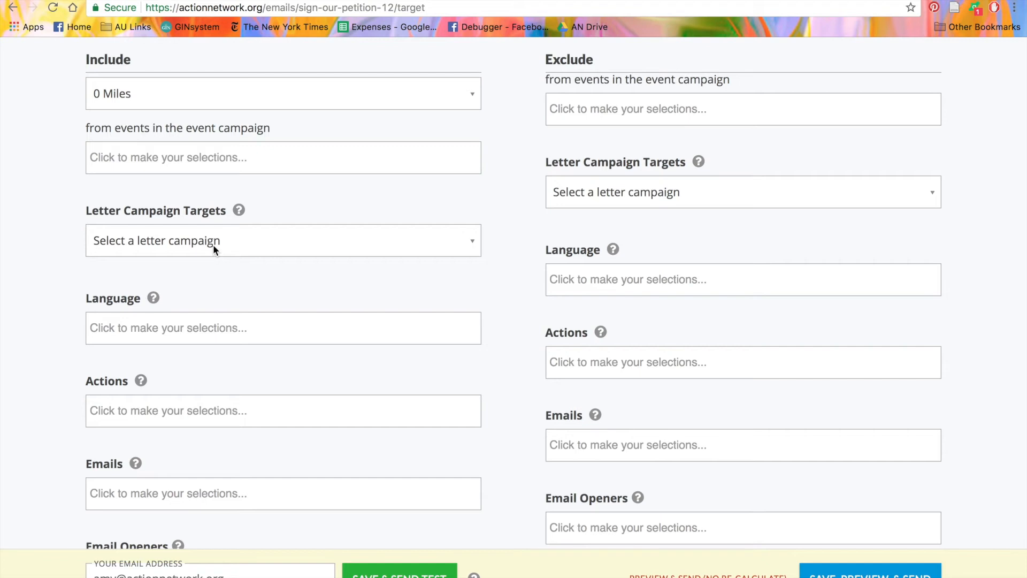
pyautogui.scroll(-2, 213, 245)
pyautogui.click(226, 261)
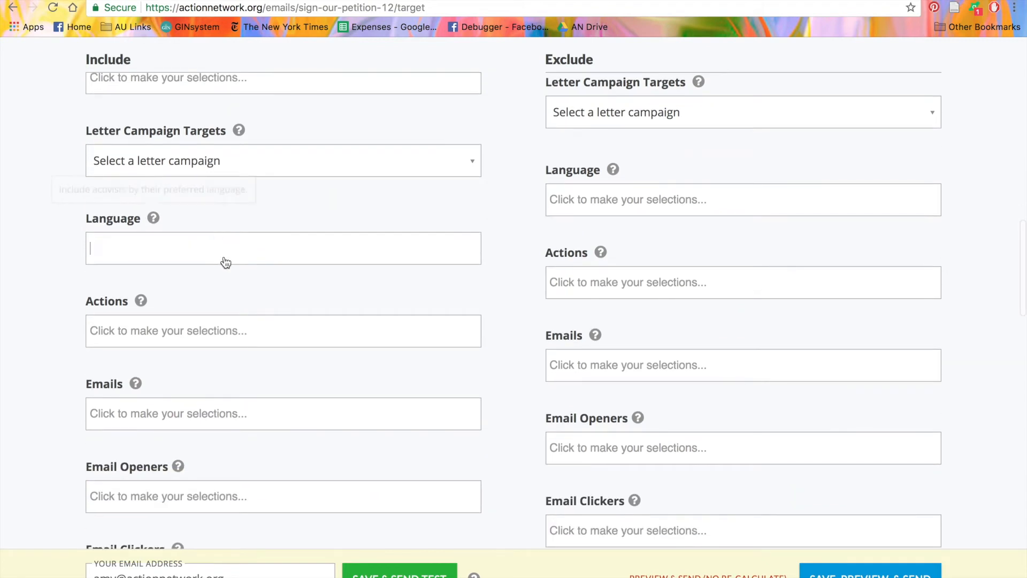
pyautogui.click(6, 259)
pyautogui.scroll(-2, 153, 355)
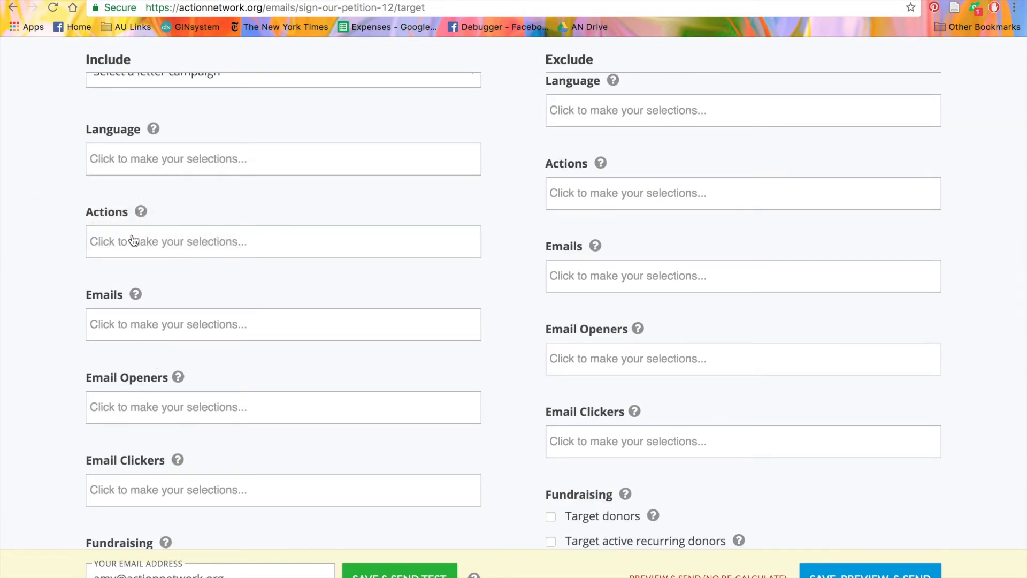
pyautogui.scroll(-2, 134, 241)
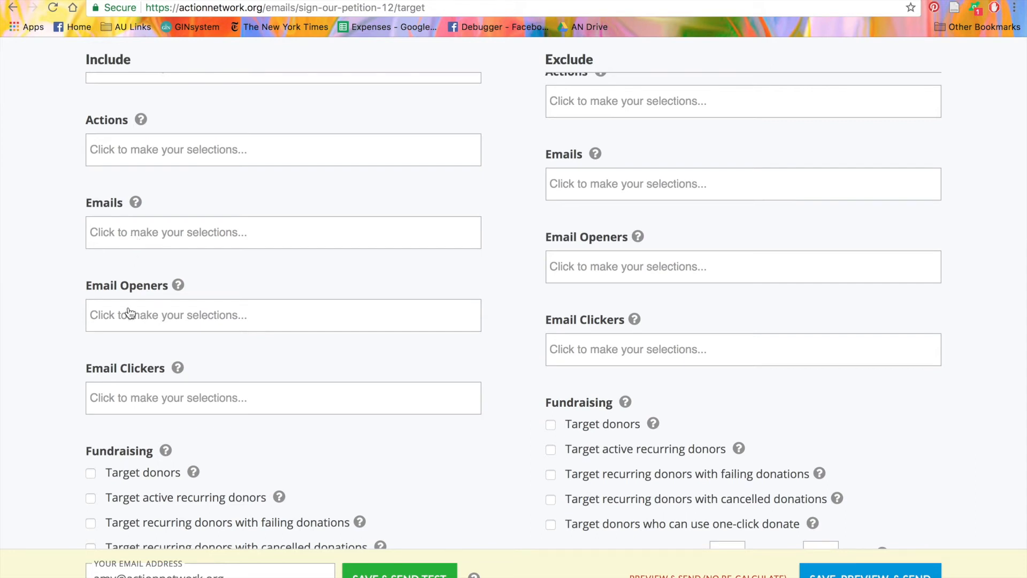
pyautogui.scroll(-2, 130, 313)
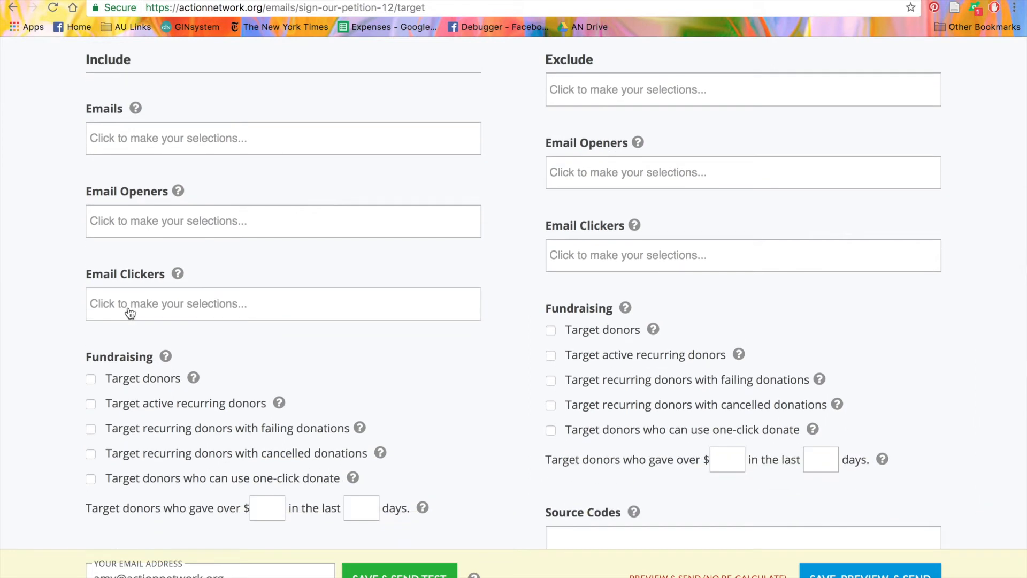
pyautogui.scroll(-4, 37, 361)
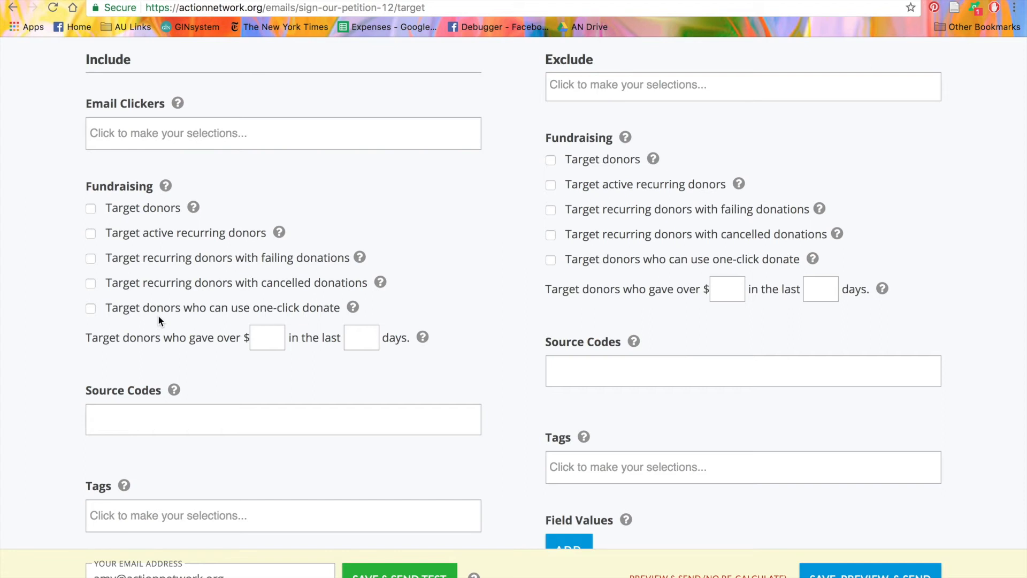
pyautogui.scroll(-1, 159, 317)
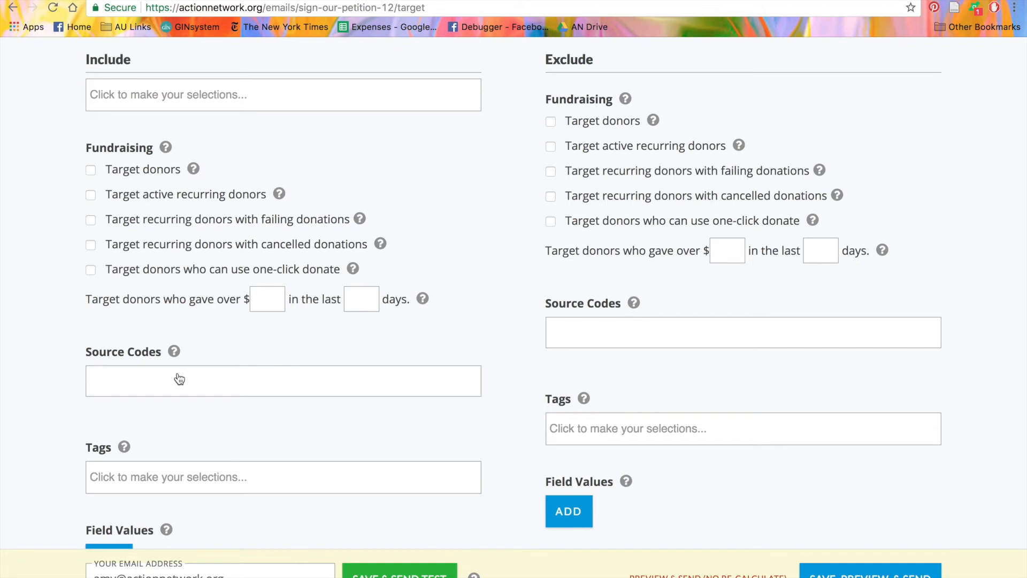
pyautogui.scroll(-2, 180, 379)
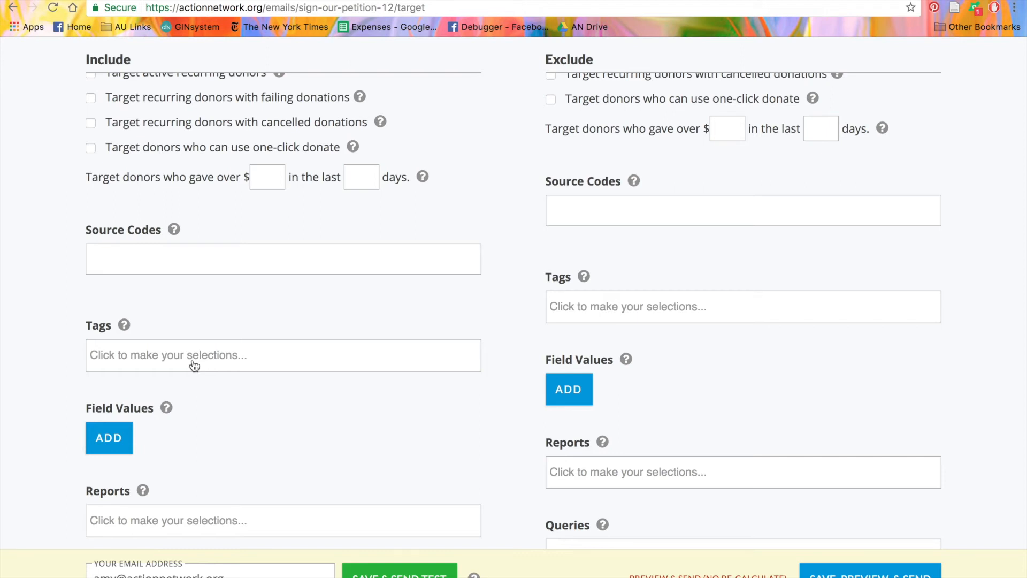
pyautogui.scroll(-2, 193, 358)
pyautogui.scroll(-1, 156, 422)
pyautogui.moveTo(143, 354)
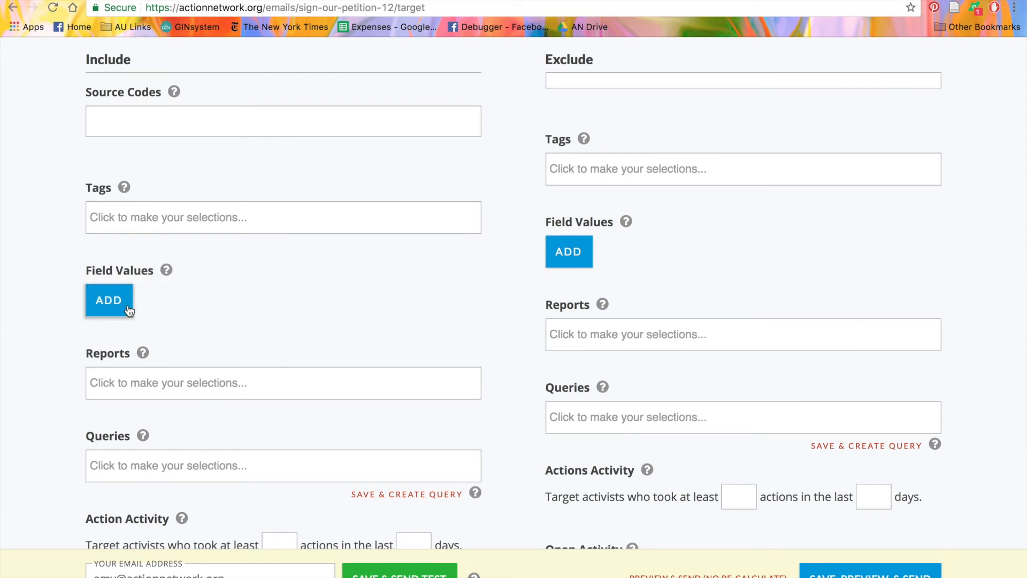
pyautogui.scroll(-1, 129, 310)
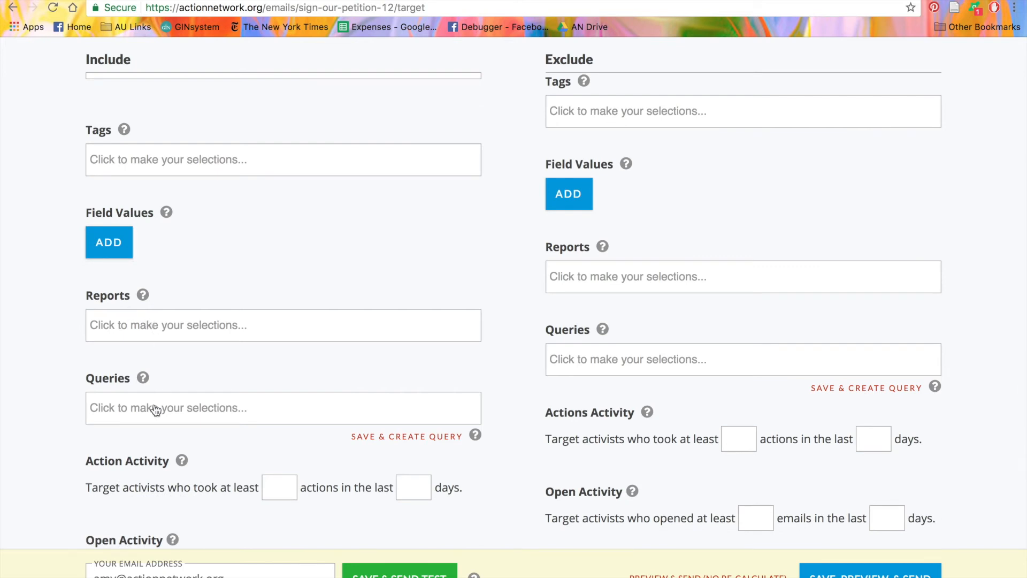
pyautogui.scroll(-5, 151, 421)
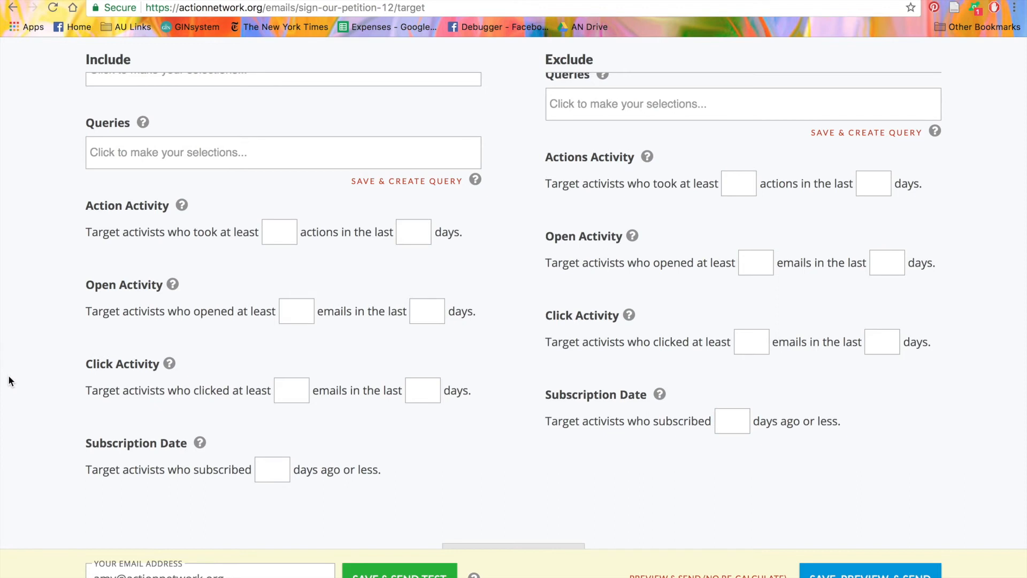
pyautogui.scroll(-3, 9, 375)
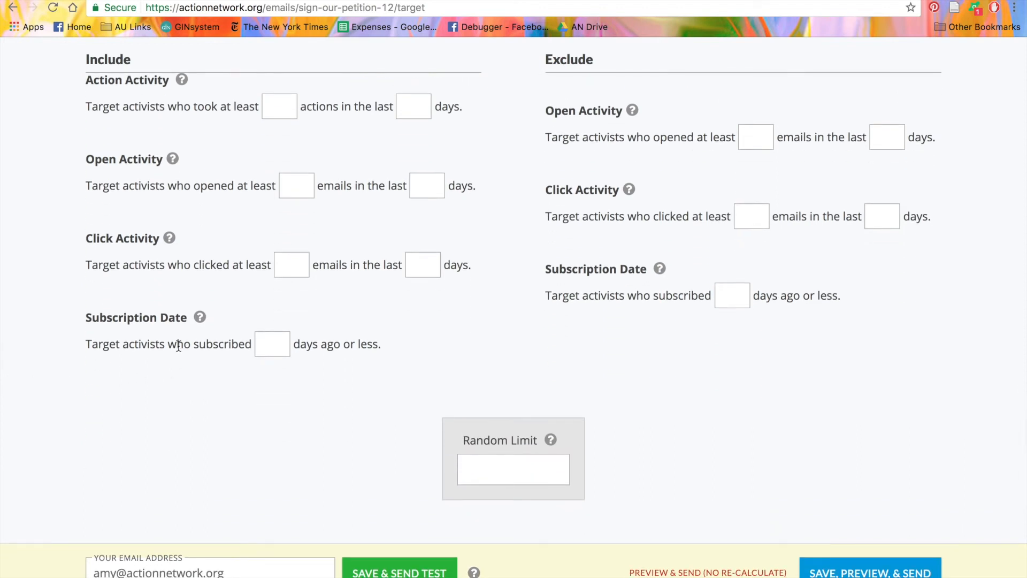
# Step: Set the Random Limit to 500 so the email reaches a random subset of activists
pyautogui.scroll(-2, 179, 344)
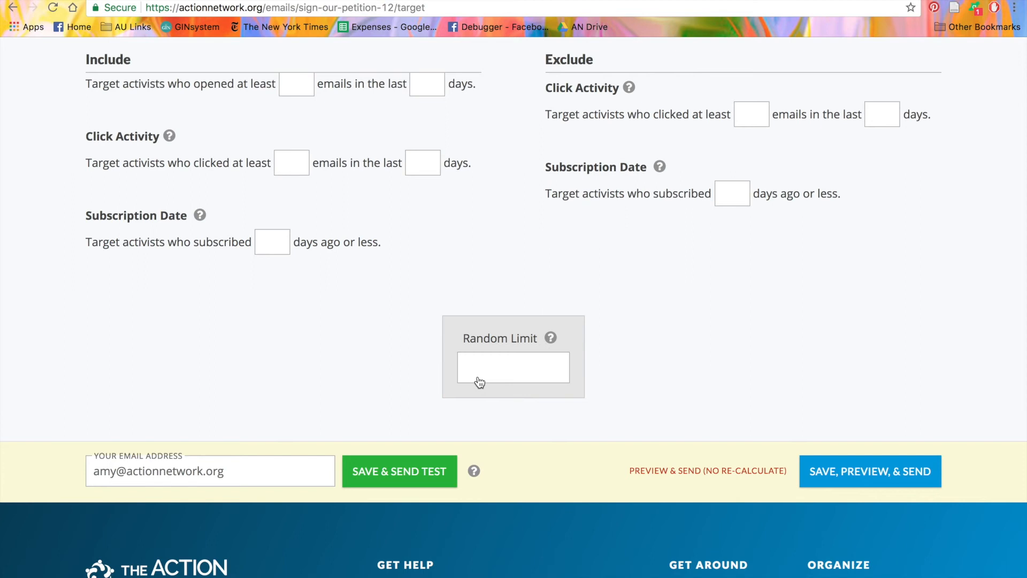
pyautogui.click(480, 381)
pyautogui.write('500')
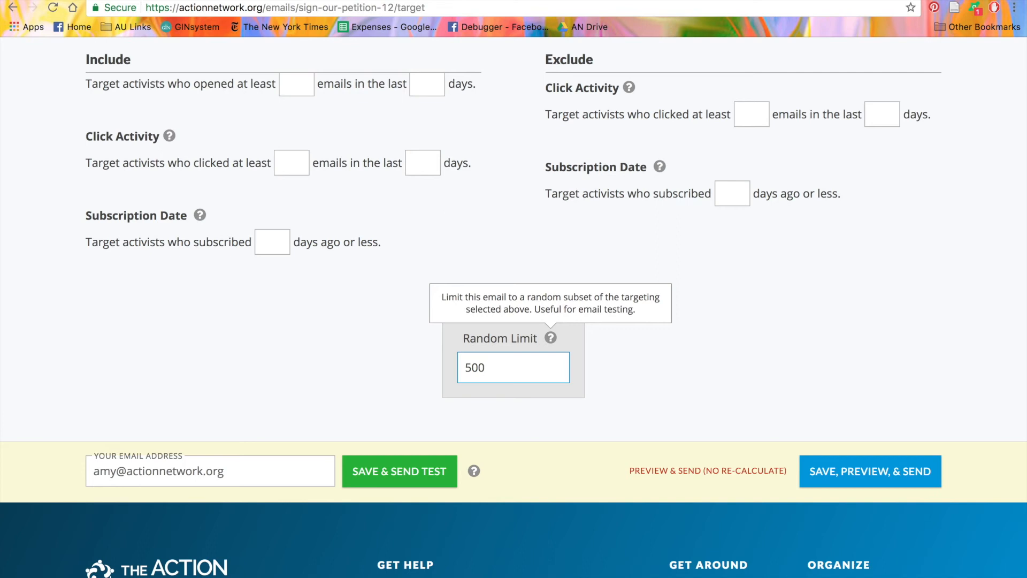
# Step: Save the targeting, keep the Built In Email Wrapper, and look through the email preview
pyautogui.click(875, 475)
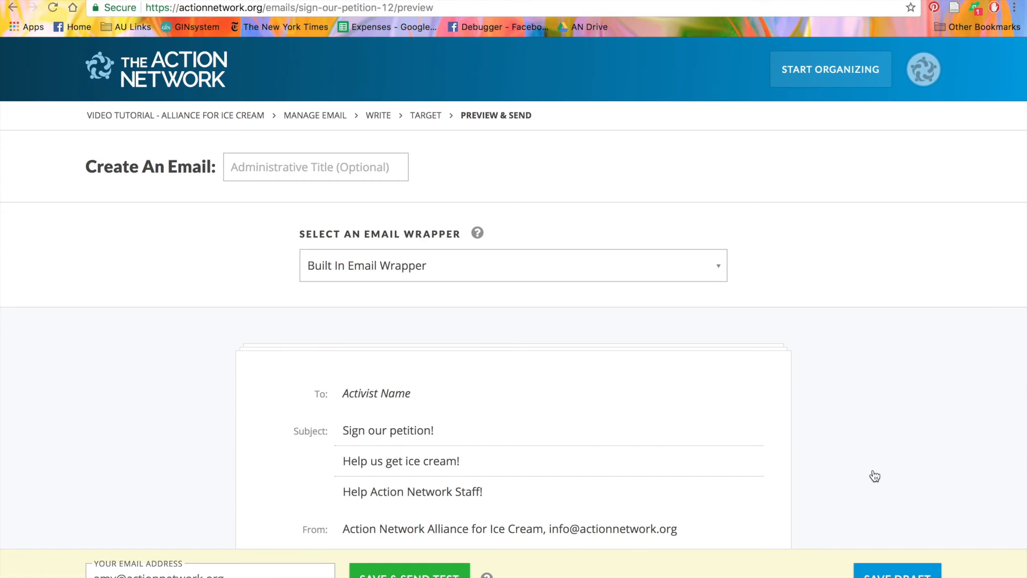
pyautogui.click(709, 268)
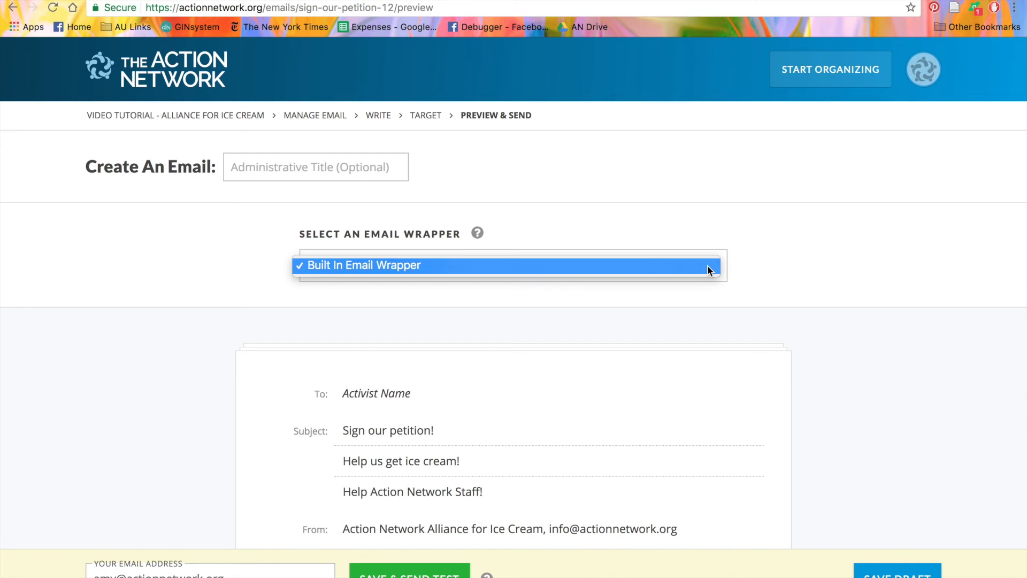
pyautogui.click(1008, 293)
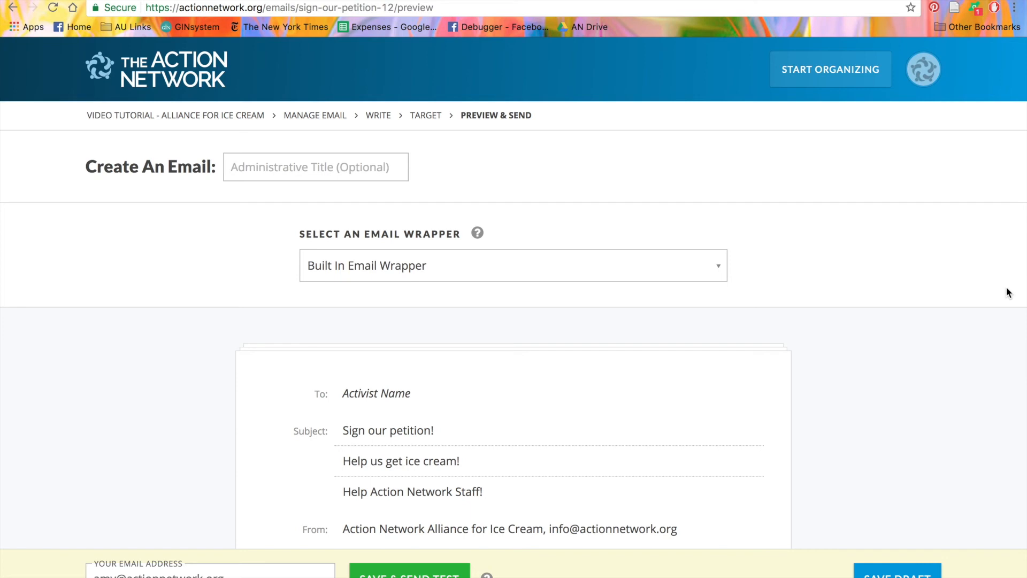
pyautogui.scroll(-3, 1008, 293)
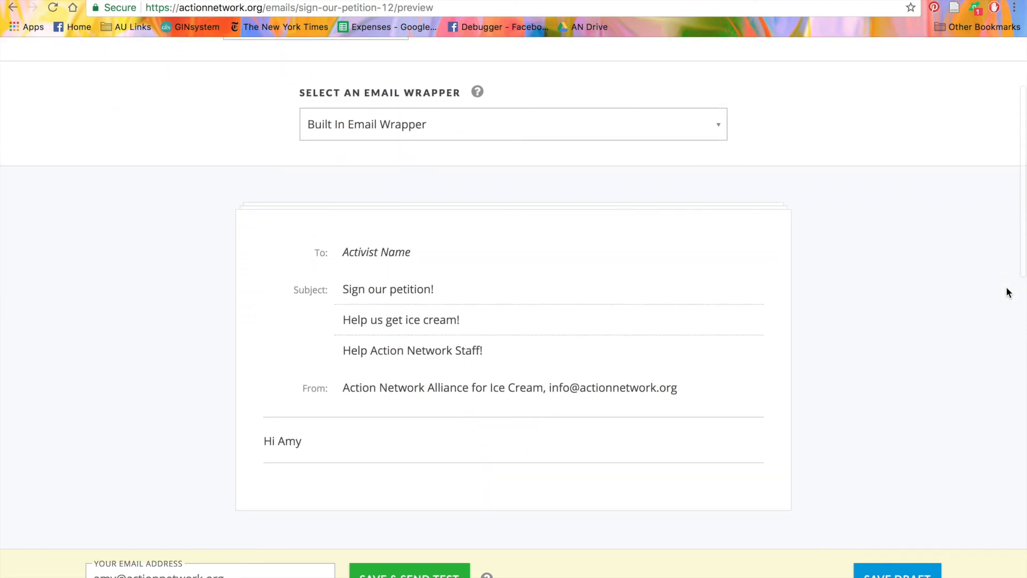
pyautogui.scroll(-3, 1008, 293)
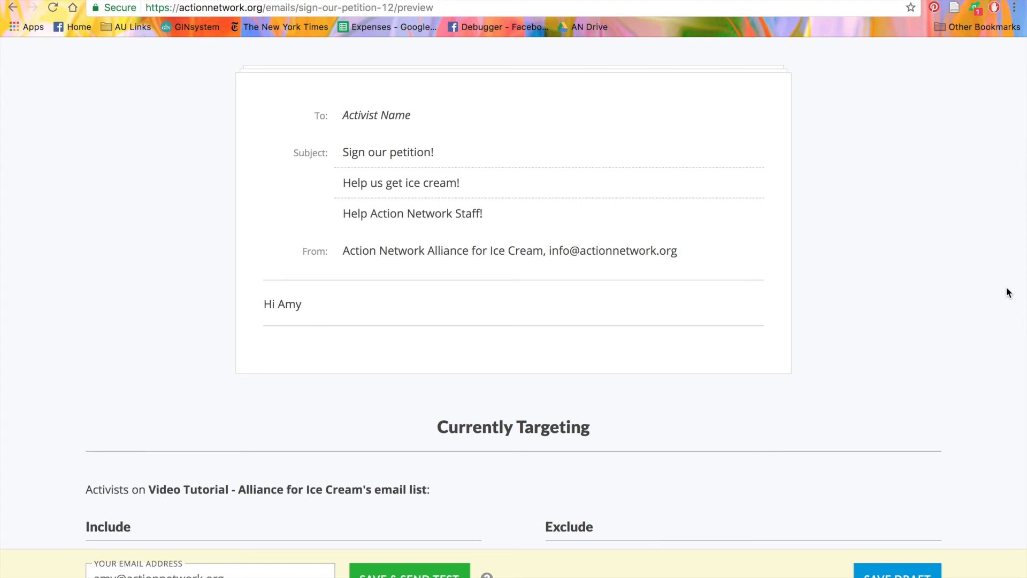
pyautogui.scroll(-6, 1006, 292)
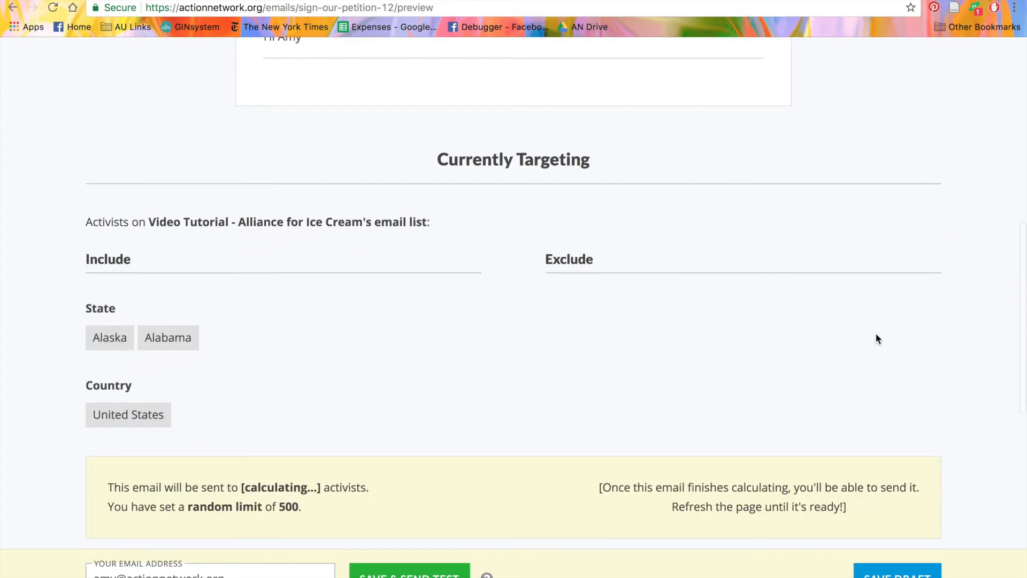
pyautogui.scroll(-2, 876, 335)
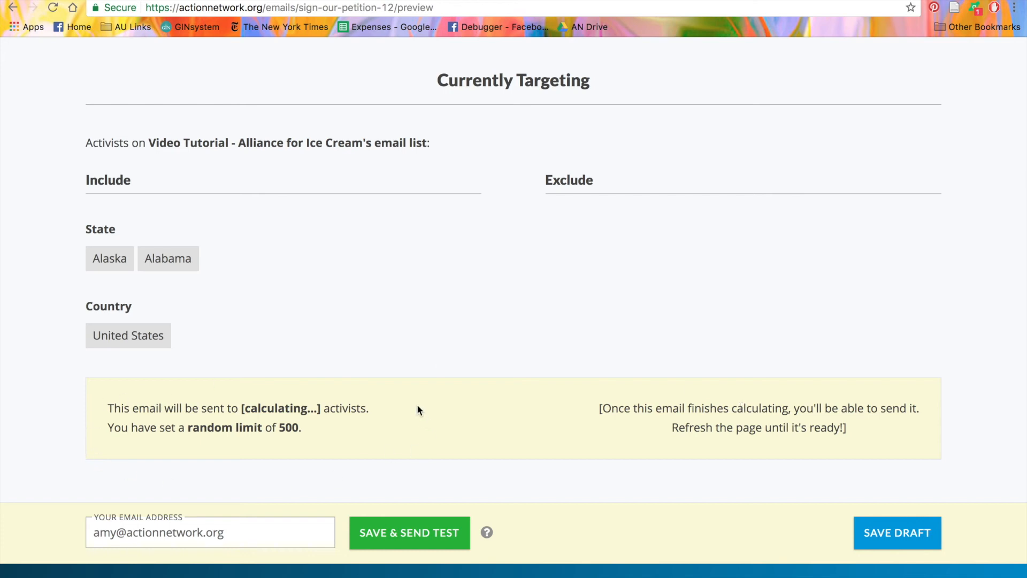
# Step: Reload the preview until it reports 0 activists under the 500 random limit
pyautogui.click(54, 9)
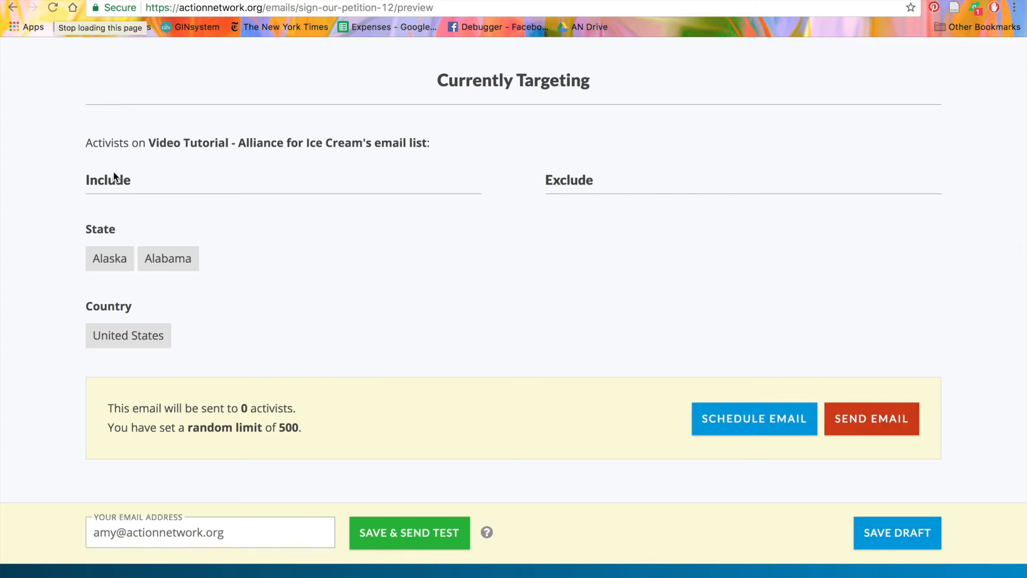
pyautogui.scroll(-2, 130, 298)
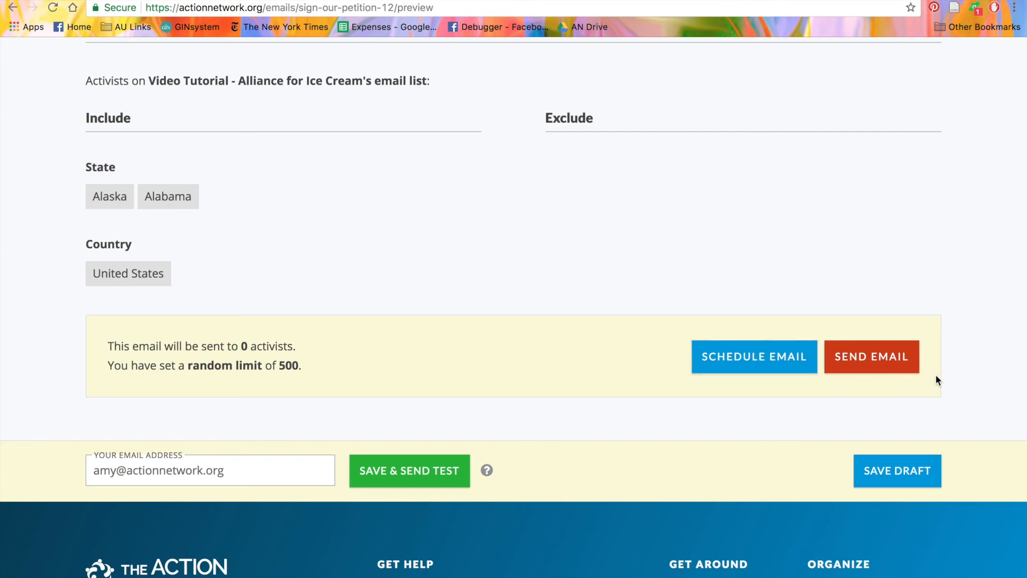
# Step: Send the 'Sign our petition!' email now and confirm the send
pyautogui.click(883, 365)
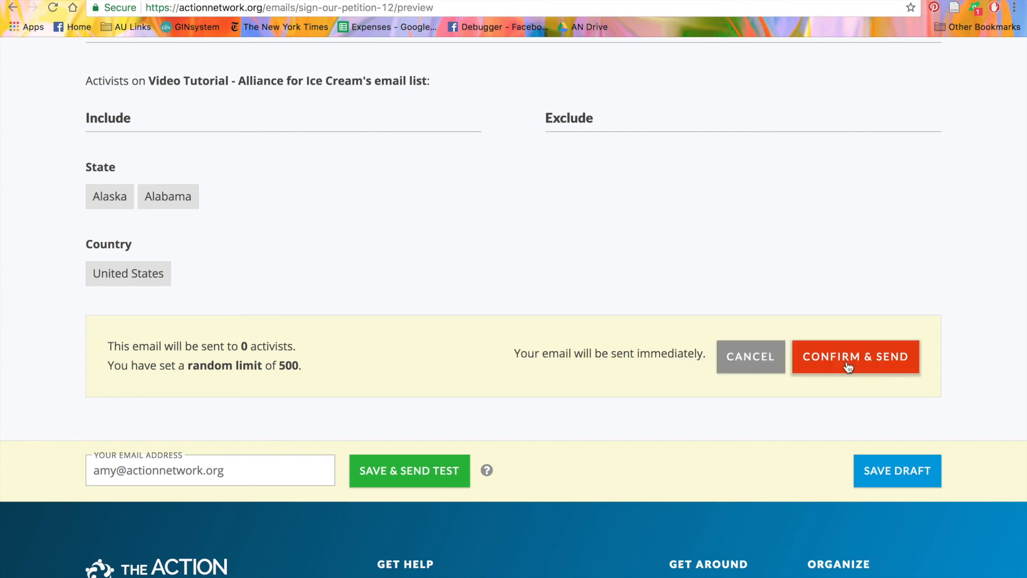
pyautogui.click(849, 366)
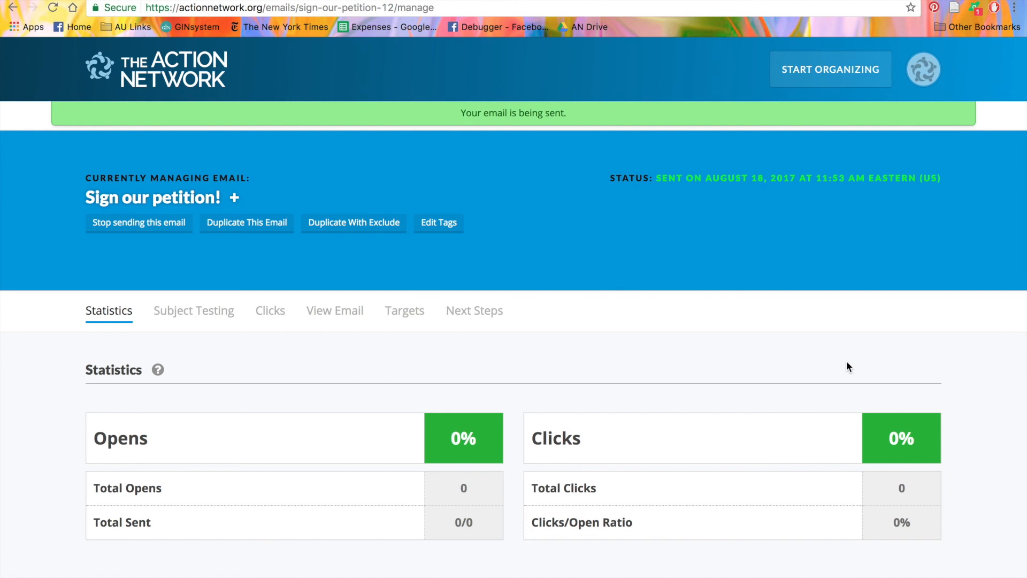
pyautogui.scroll(-5, 847, 366)
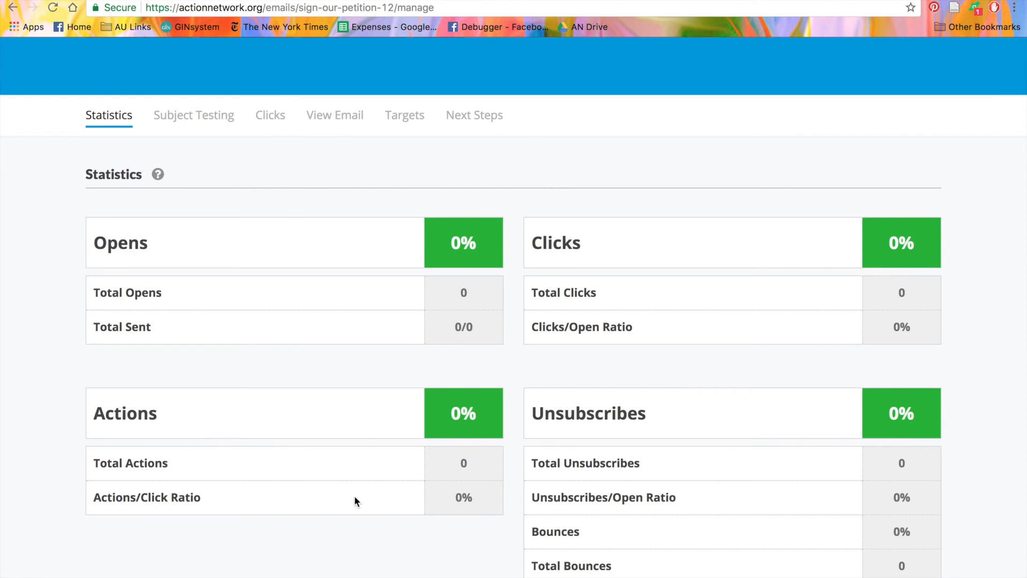
pyautogui.scroll(-3, 355, 501)
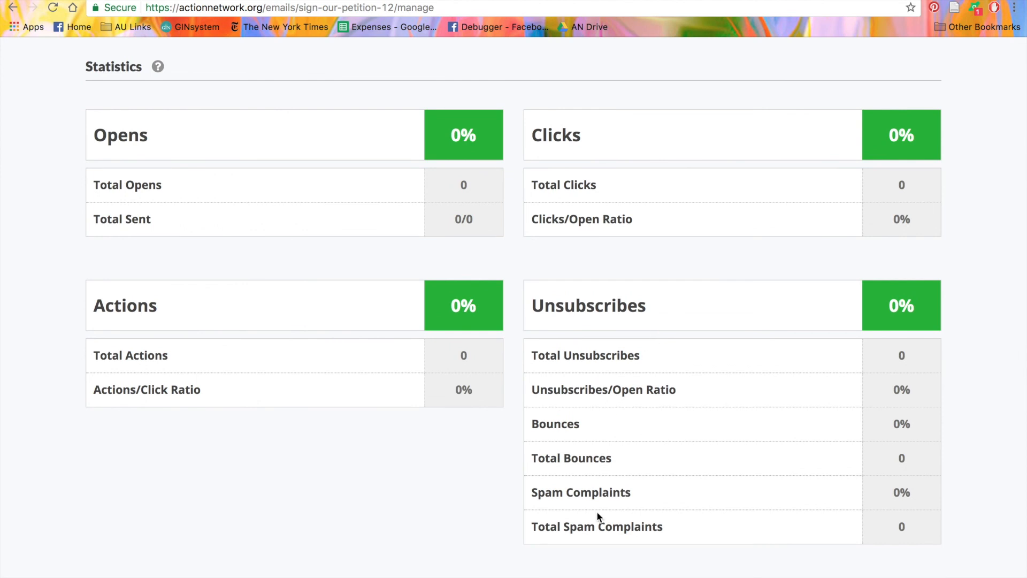
pyautogui.scroll(3, 185, 183)
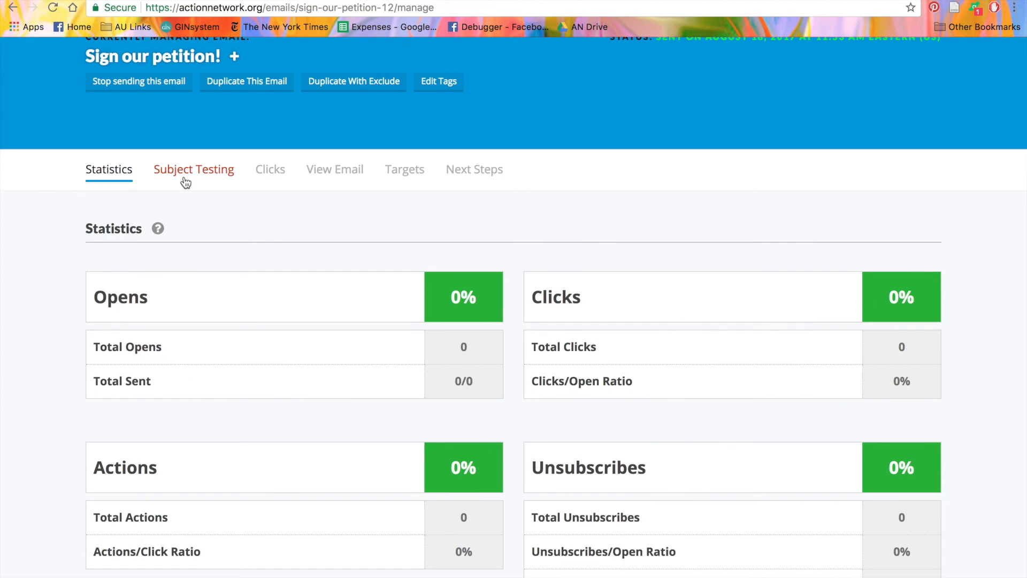
# Step: Look over the Subject Testing results for the three subject lines, then show the Link Clicks table
pyautogui.click(185, 183)
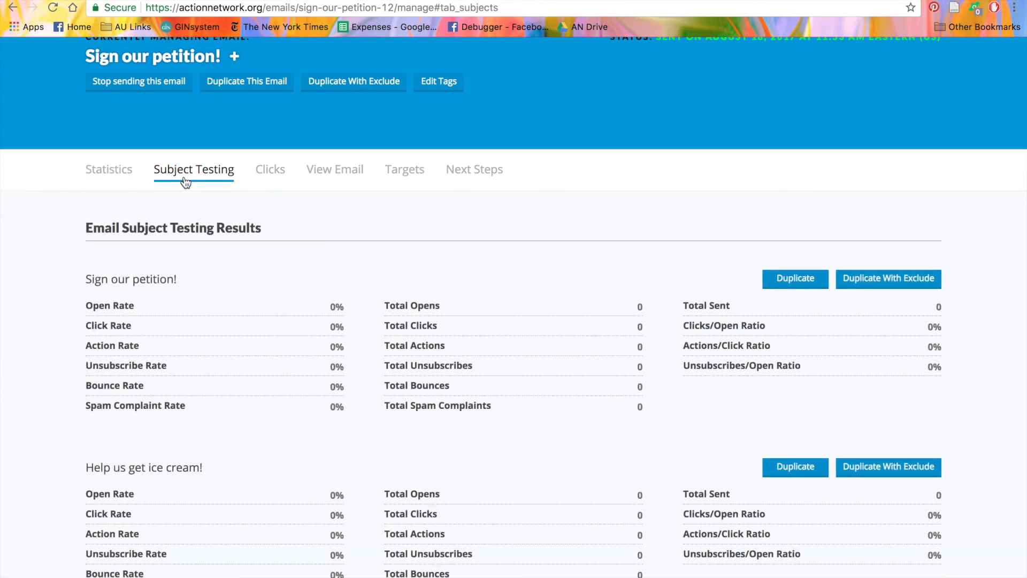
pyautogui.scroll(-2, 186, 183)
pyautogui.scroll(-3, 185, 178)
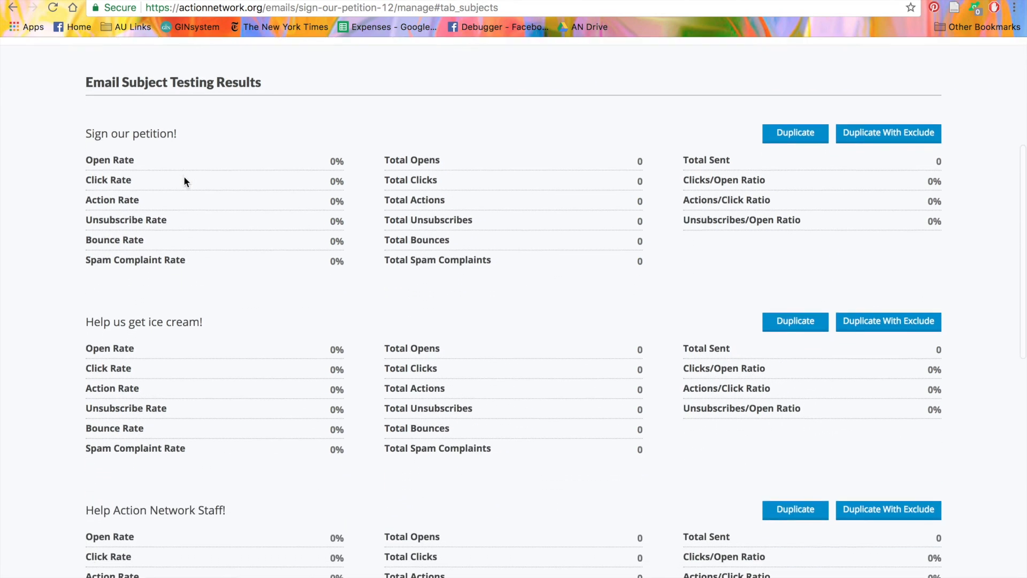
pyautogui.scroll(-1, 184, 177)
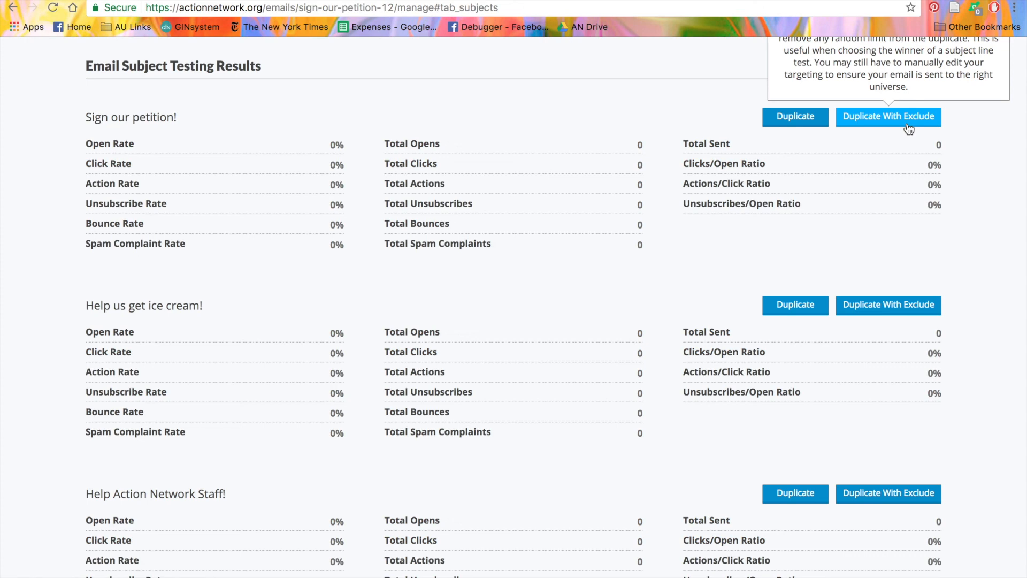
pyautogui.scroll(3, 909, 128)
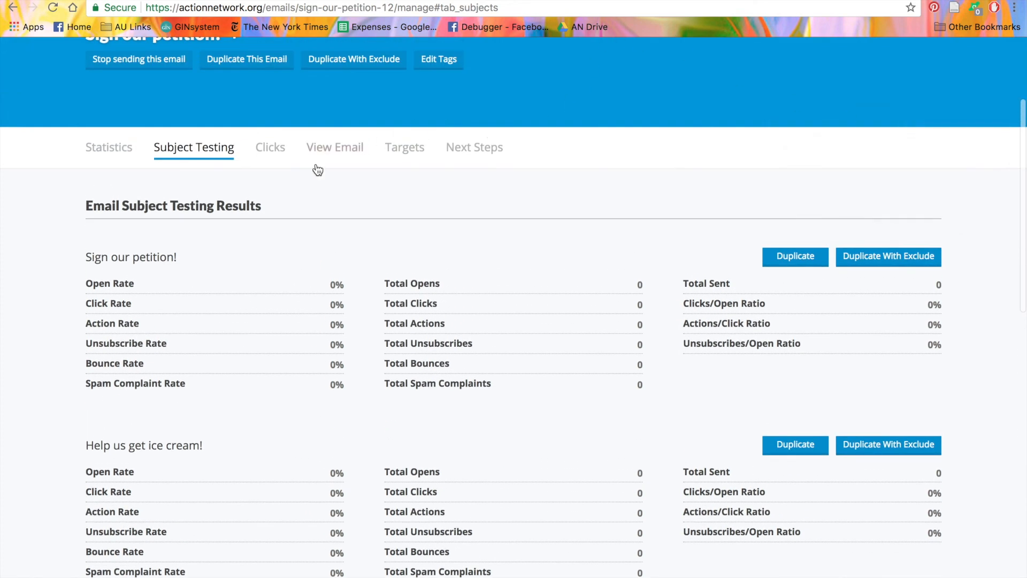
pyautogui.click(267, 155)
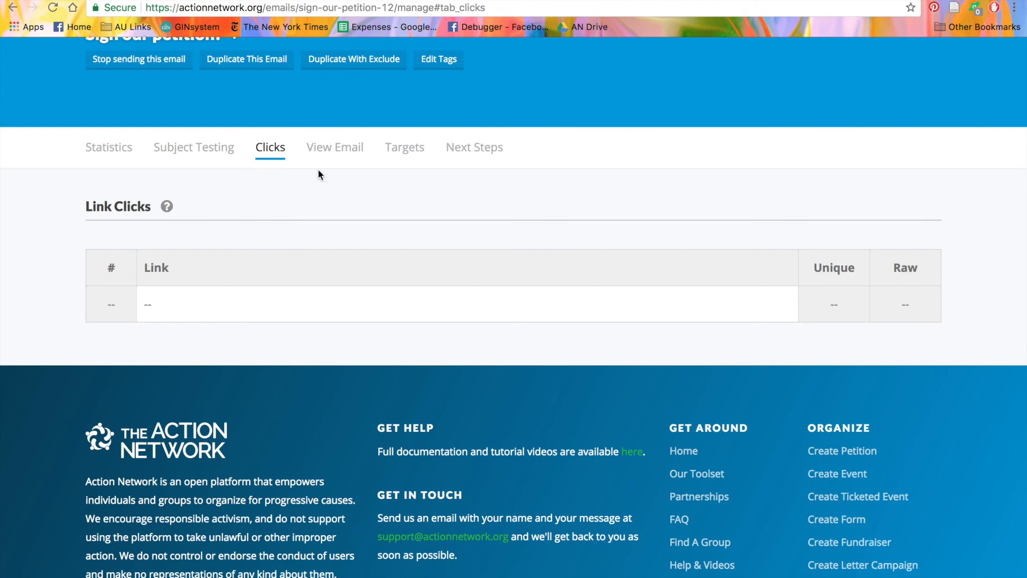
# Step: View the sent email's content, then its Targets: Alaska, Alabama and United States, 500 random limit
pyautogui.click(337, 151)
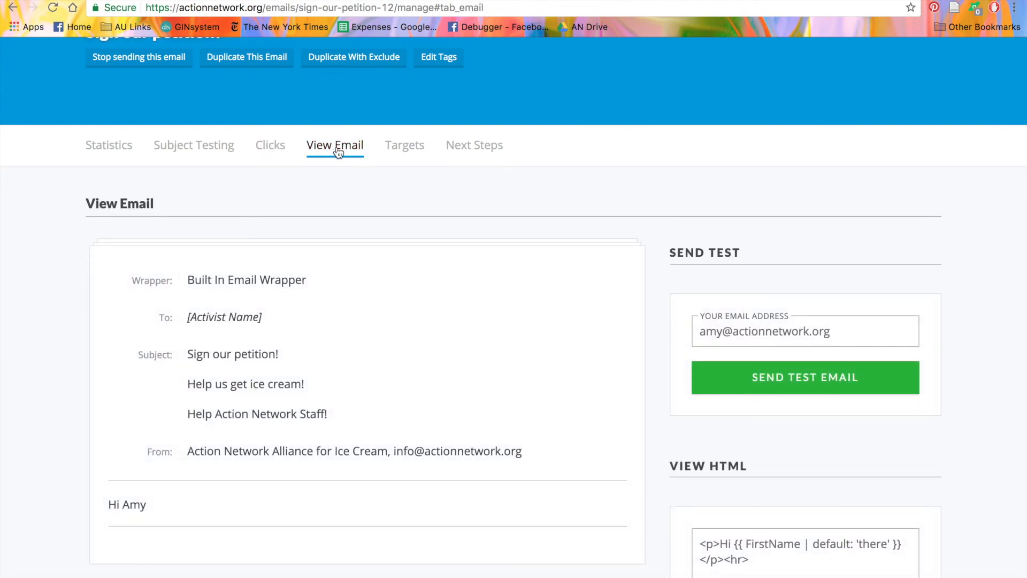
pyautogui.click(410, 152)
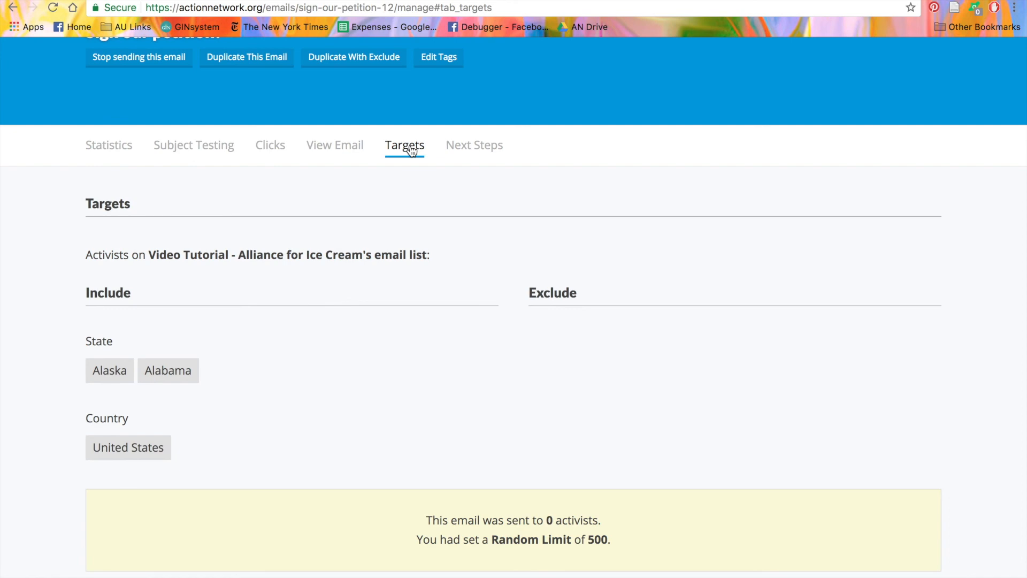
pyautogui.scroll(3, 415, 150)
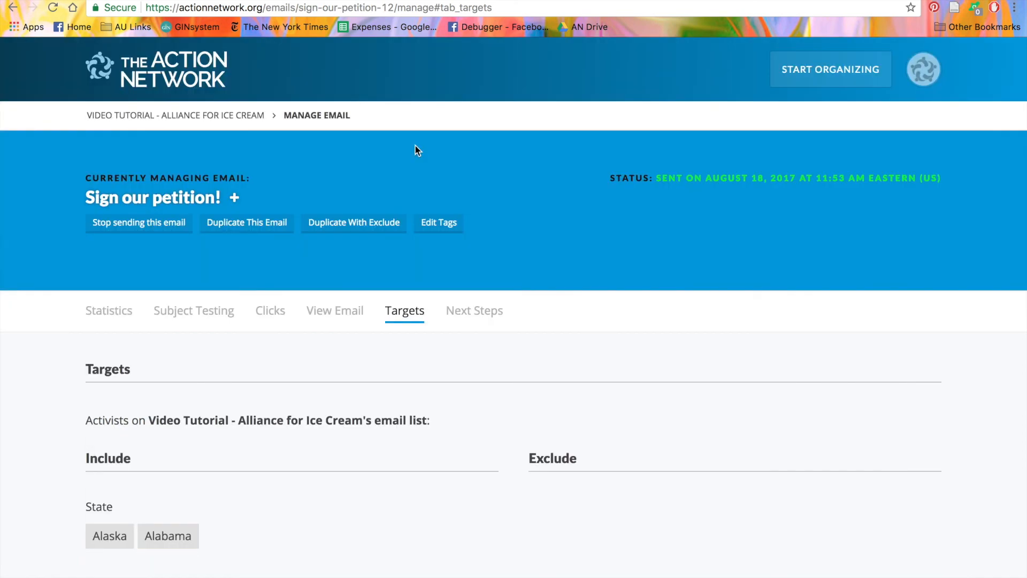
# Step: Return to the Alliance for Ice Cream group's Emails & Reports list
pyautogui.click(234, 119)
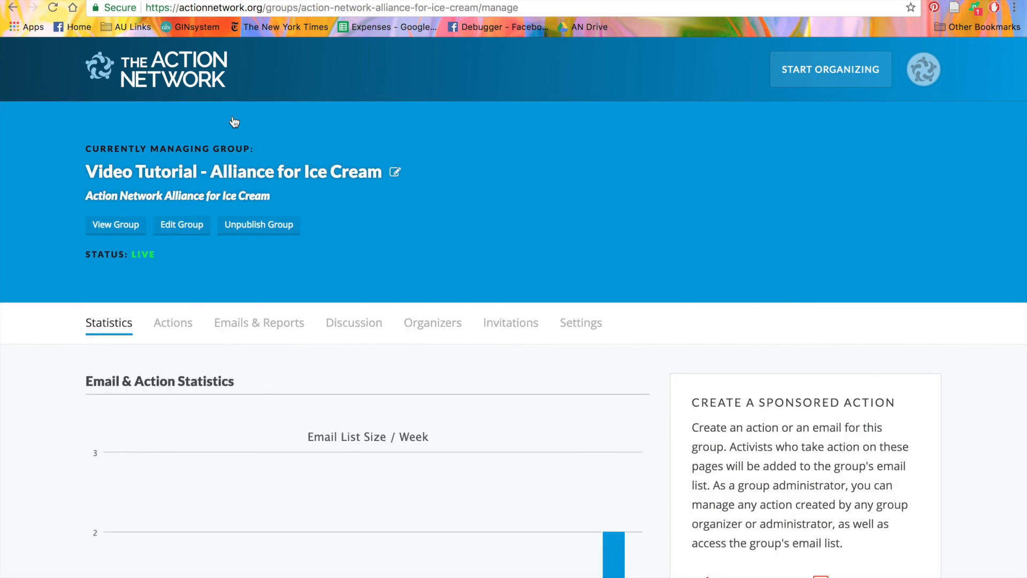
pyautogui.click(240, 323)
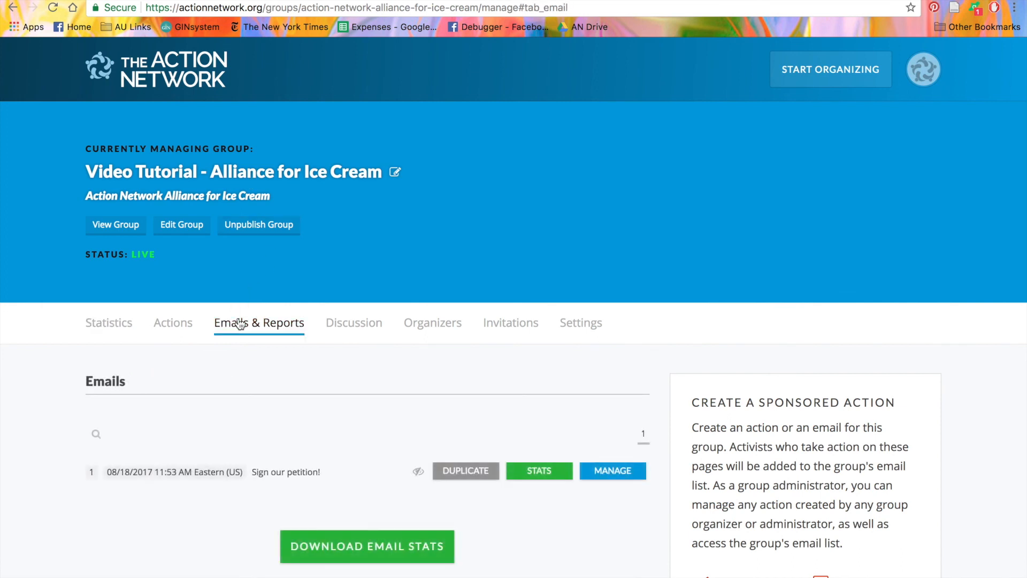
pyautogui.scroll(-2, 240, 324)
pyautogui.scroll(-3, 240, 323)
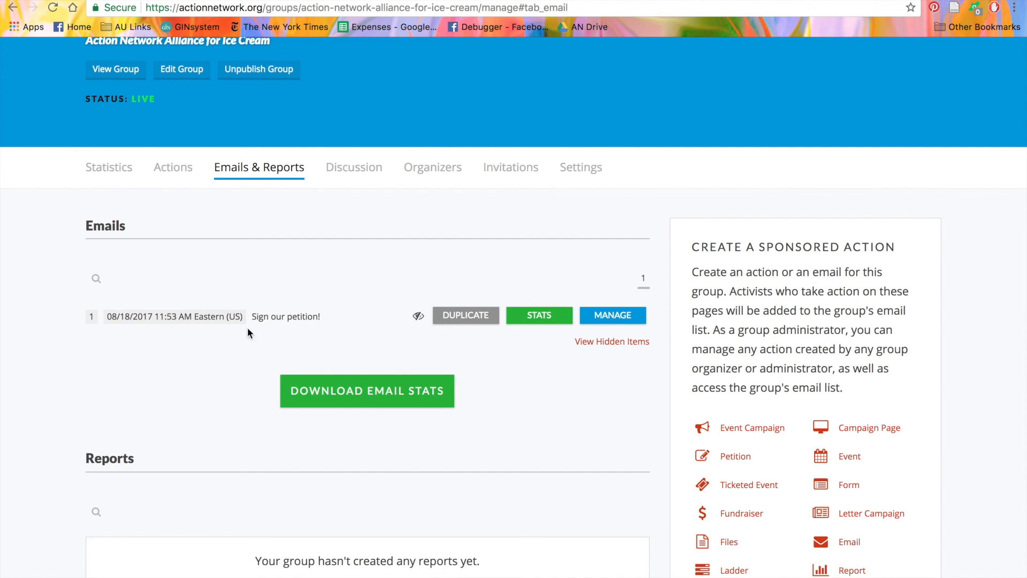
# Step: Expand the 'Sign our petition!' email's stats, then collapse them again
pyautogui.click(541, 321)
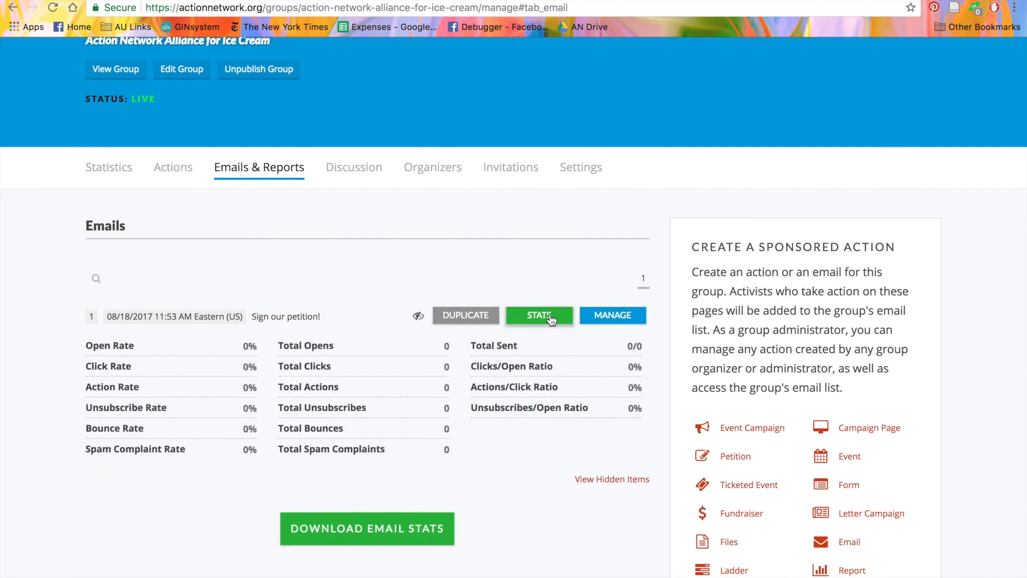
pyautogui.click(551, 319)
pyautogui.scroll(-2, 551, 319)
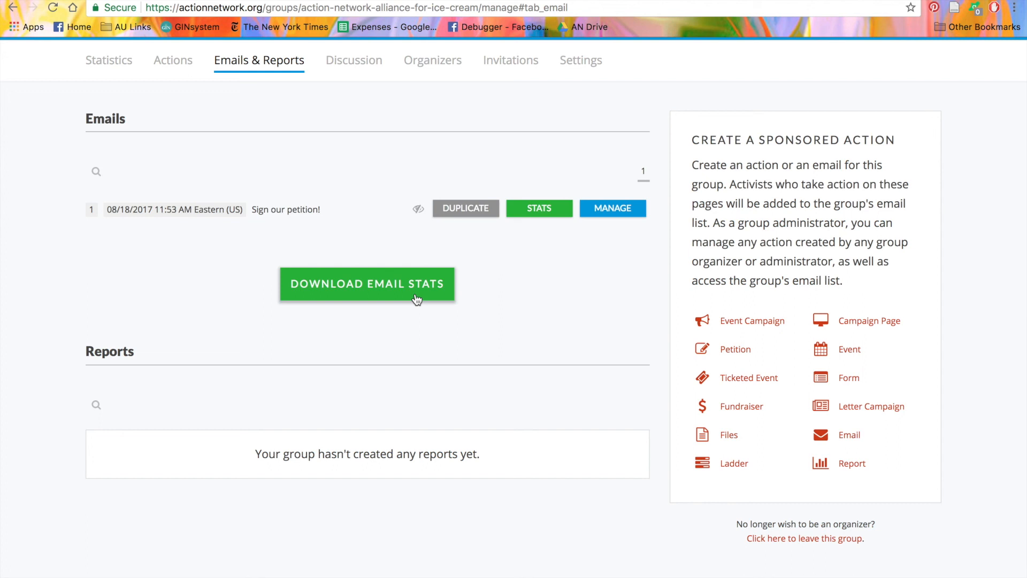
pyautogui.scroll(5, 416, 299)
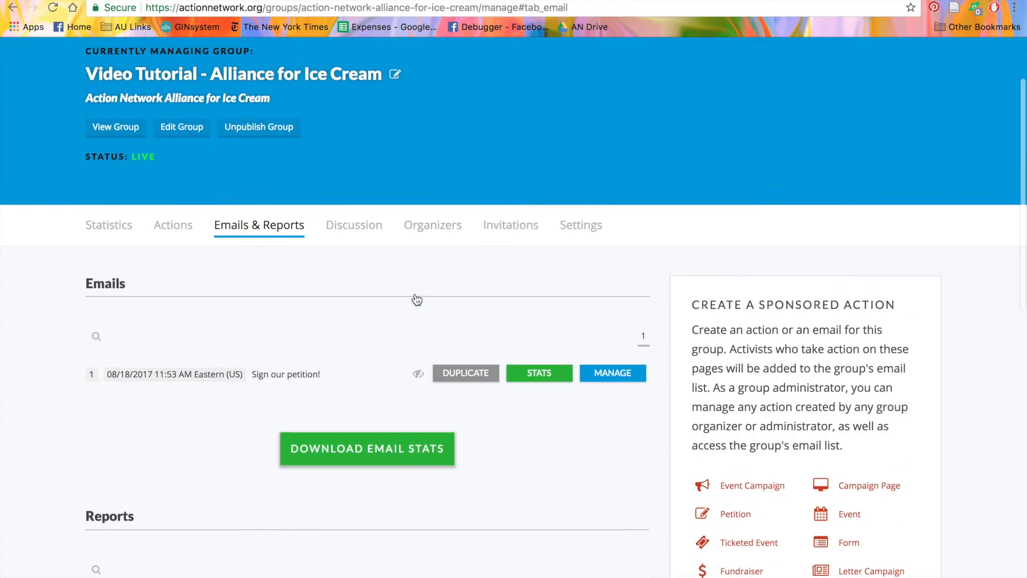